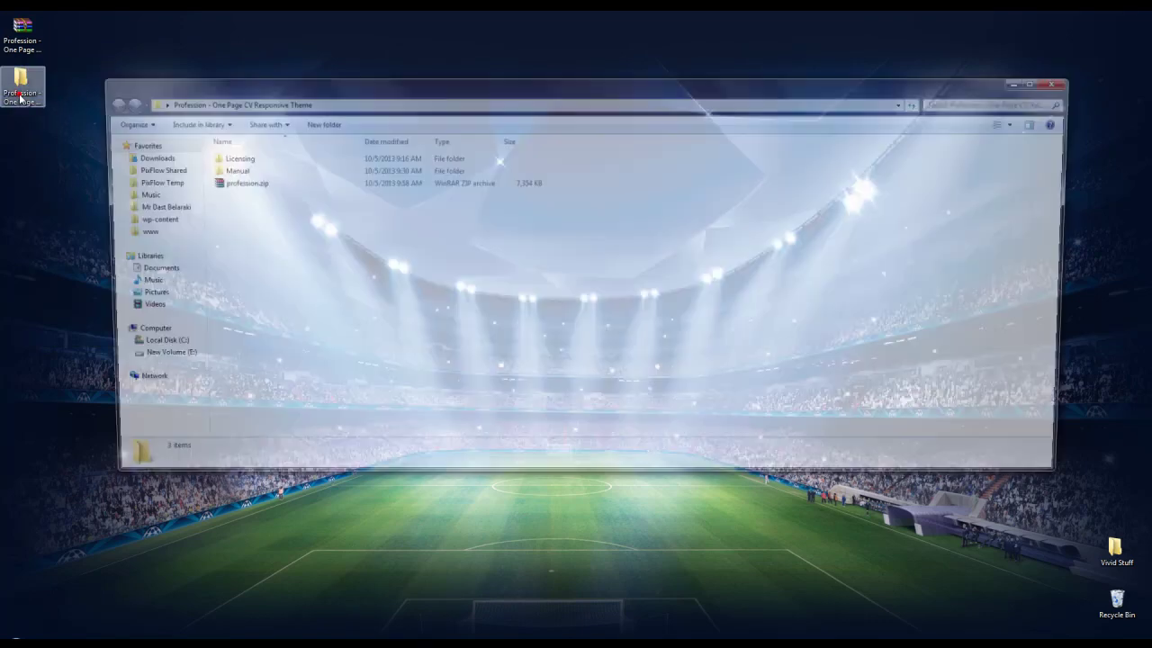
# Glance into the Manual documentation folder, then extract profession.zip into the theme's main folder.
pyautogui.click(226, 183)
pyautogui.doubleClick(224, 169)
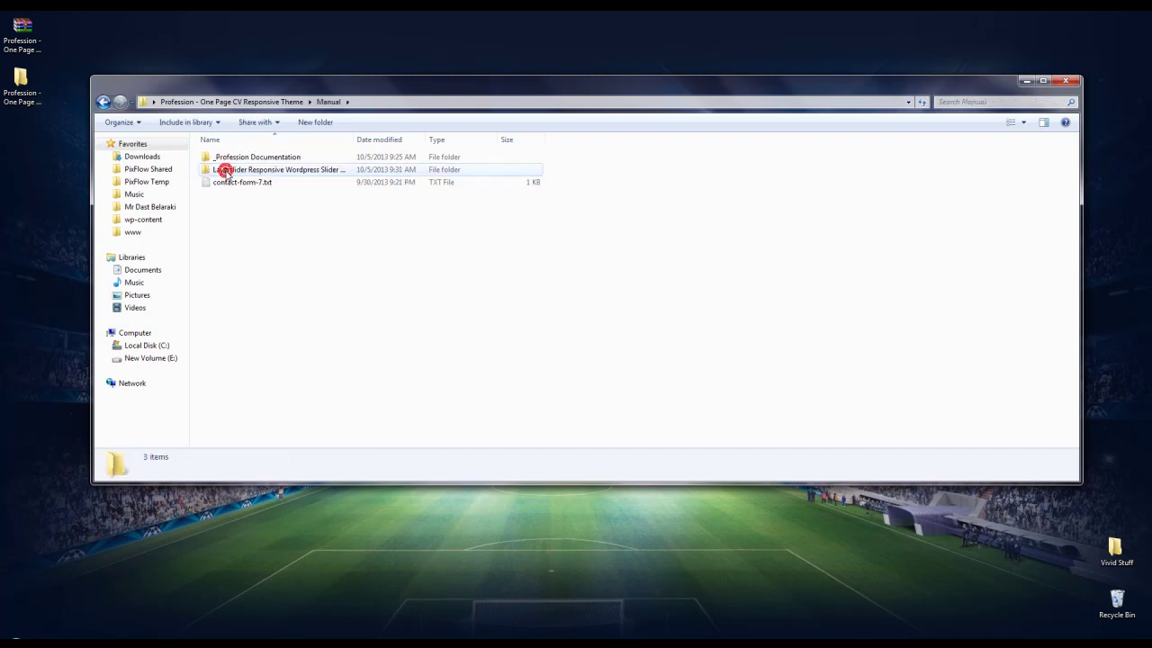
pyautogui.doubleClick(225, 156)
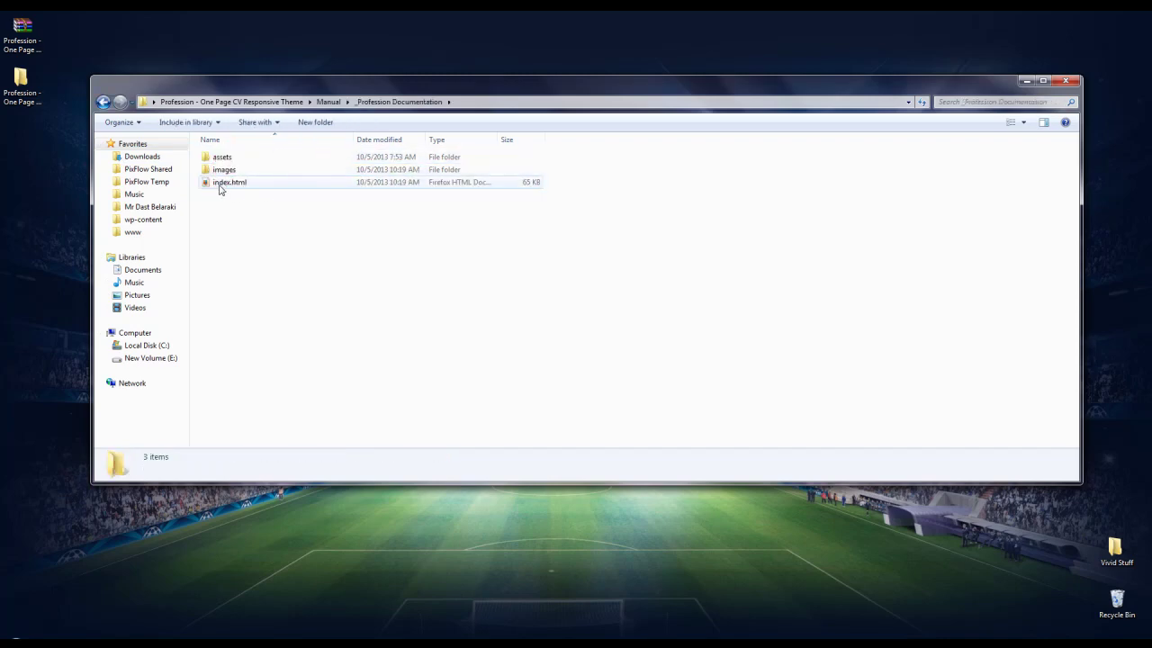
pyautogui.press('BackSpace')
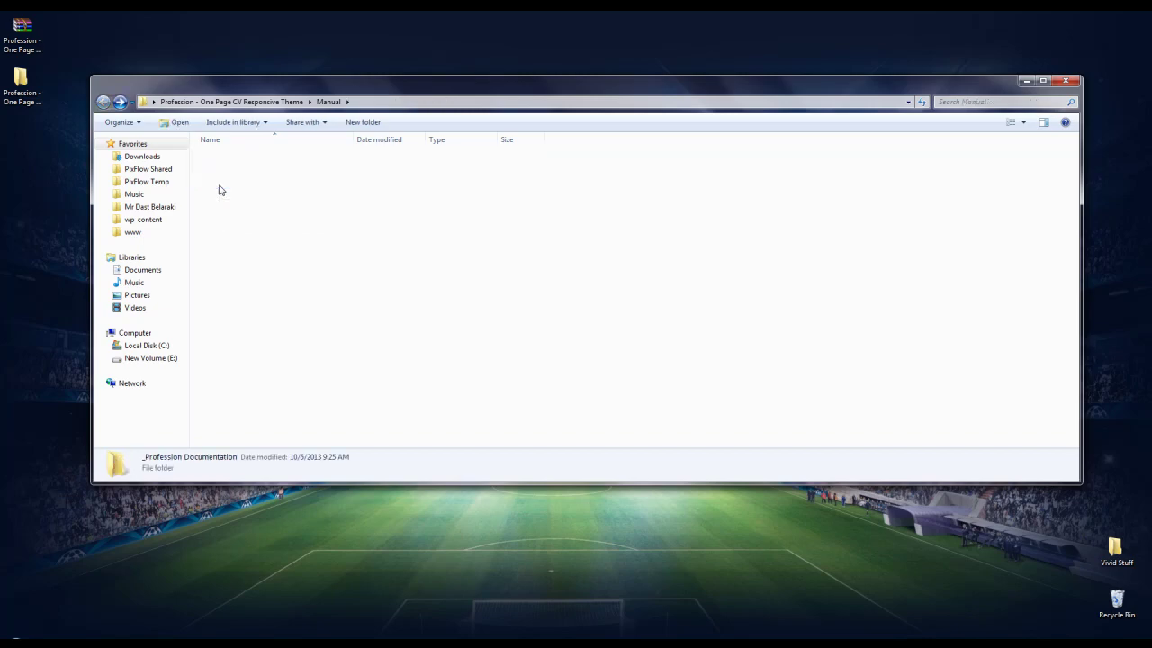
pyautogui.press('BackSpace')
pyautogui.rightClick(227, 187)
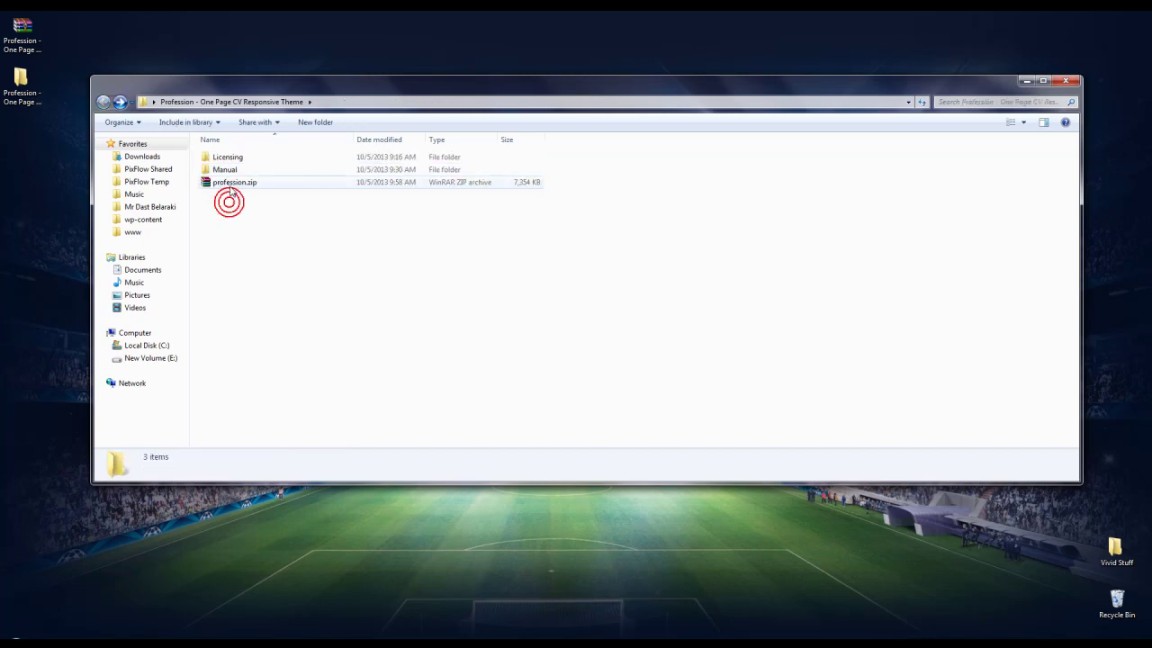
pyautogui.click(277, 244)
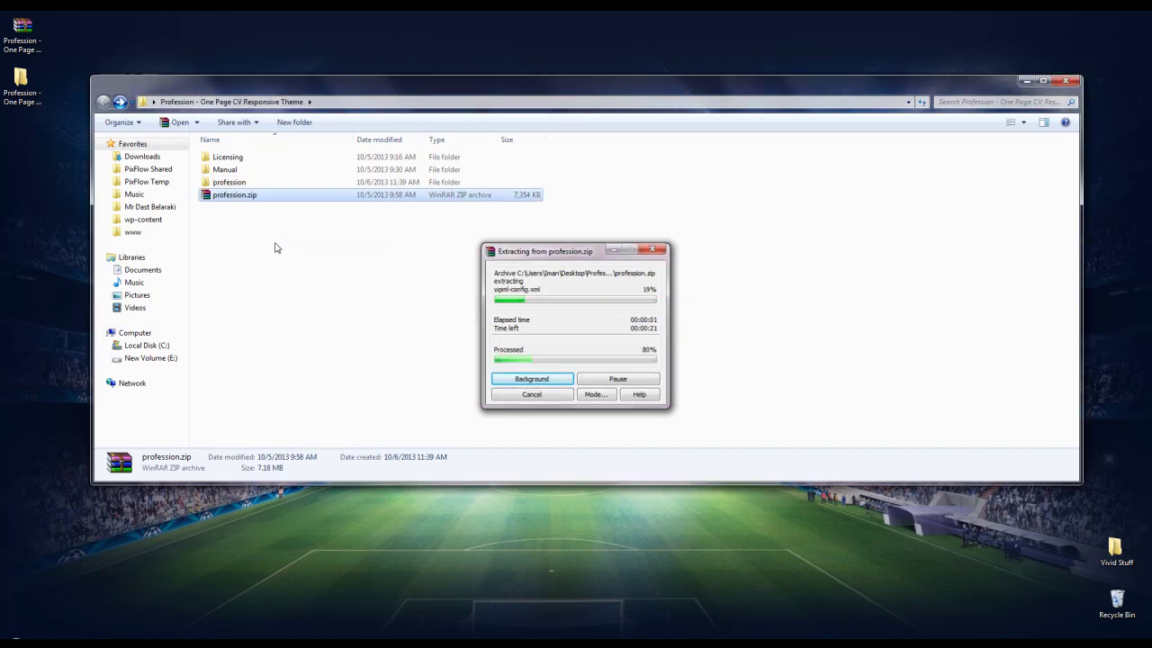
# Copy the extracted profession folder and paste it into wp-content\themes.
pyautogui.click(227, 183)
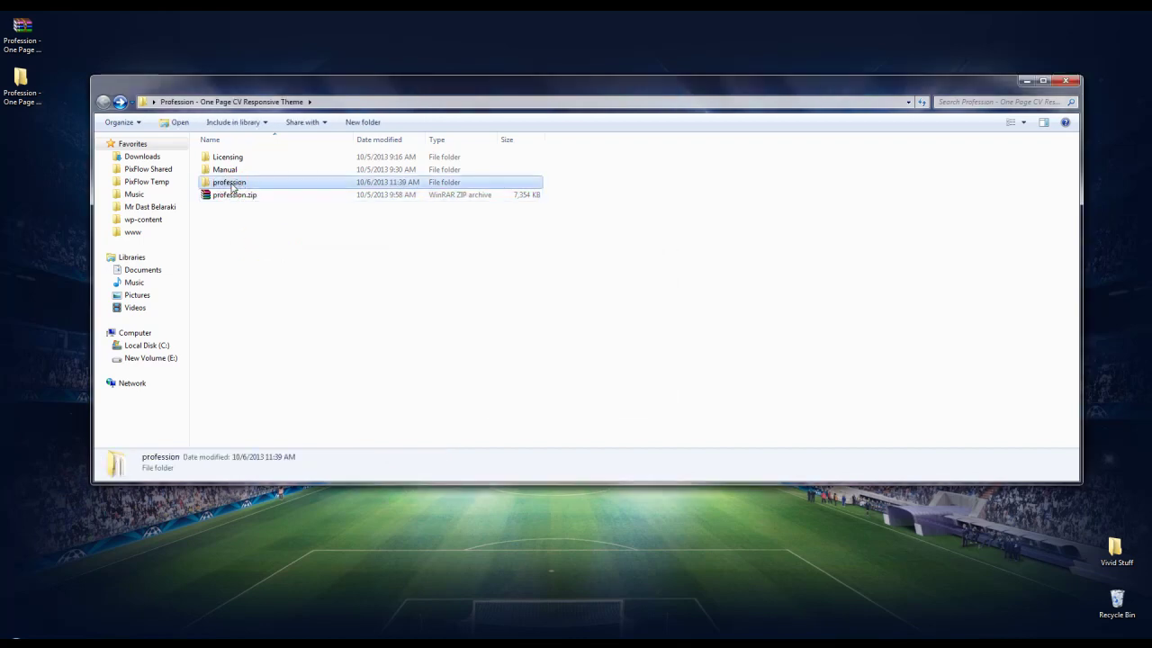
pyautogui.rightClick(230, 184)
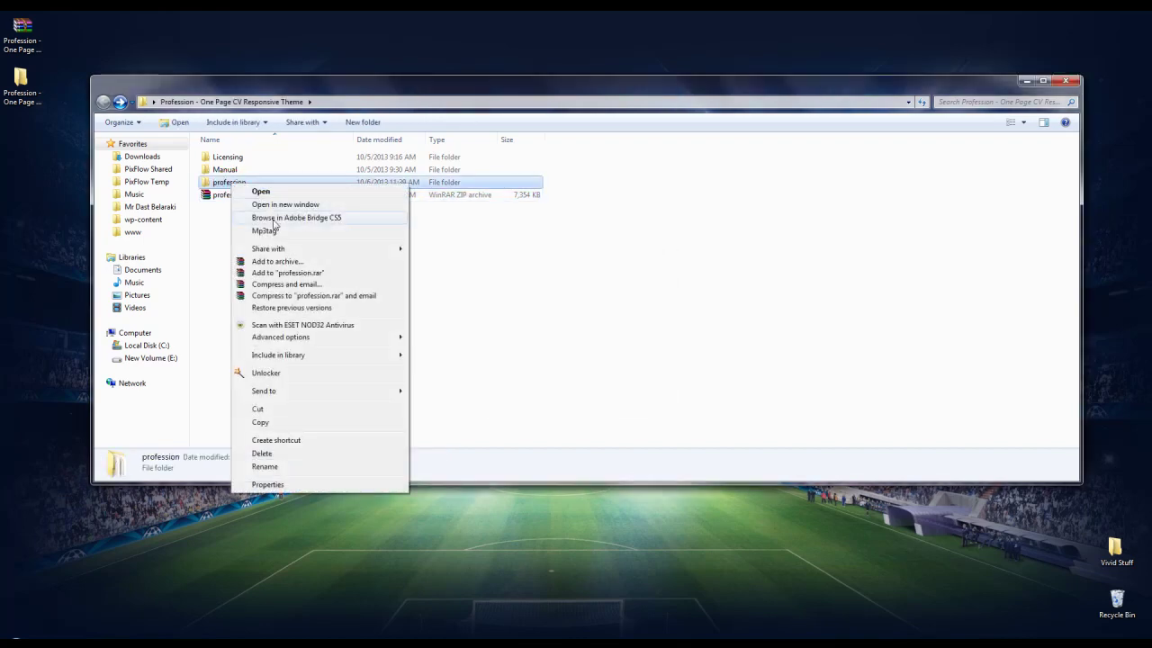
pyautogui.click(263, 422)
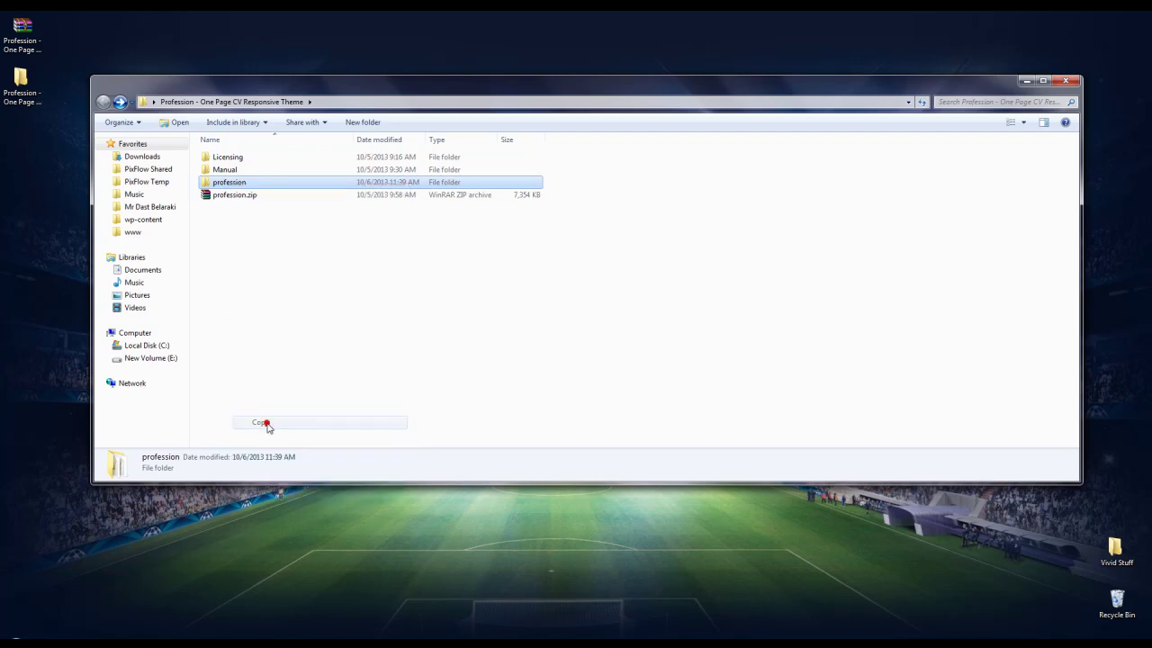
pyautogui.click(152, 221)
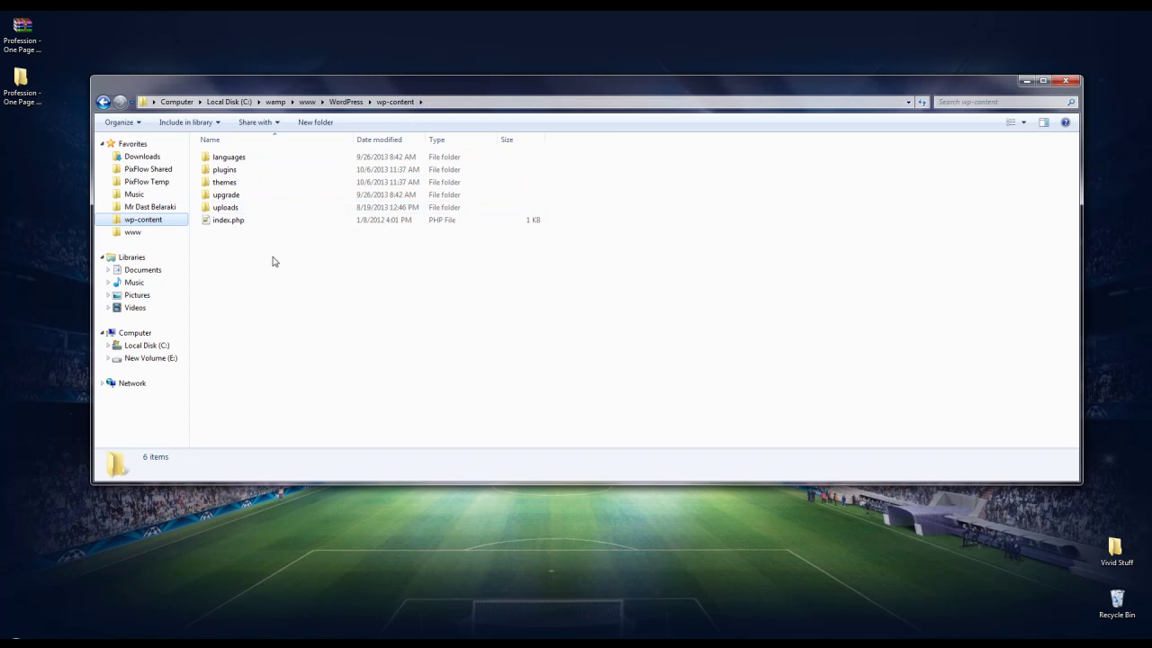
pyautogui.doubleClick(225, 183)
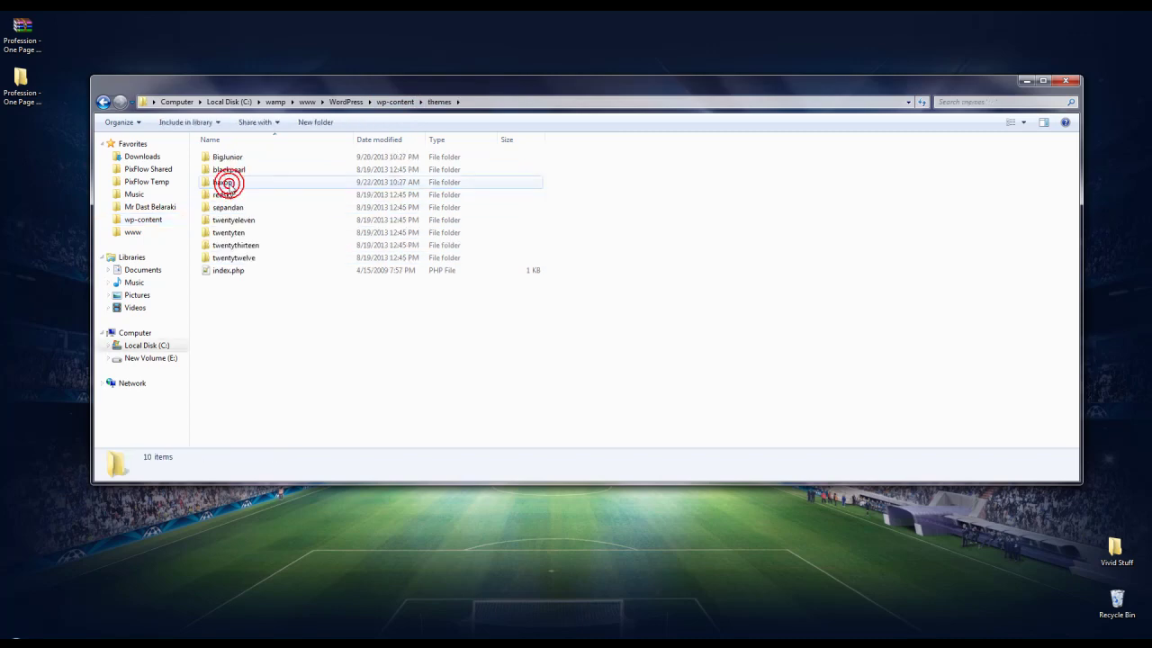
pyautogui.rightClick(258, 334)
pyautogui.click(290, 429)
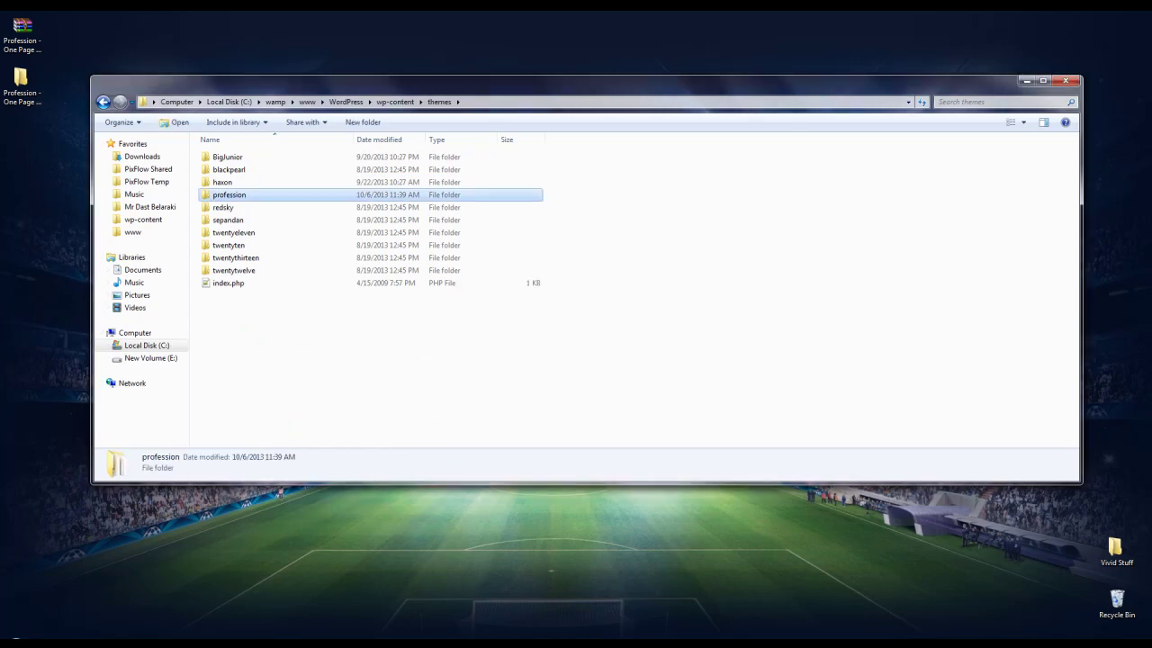
# Back in the browser, open the Live Preview of the Profession theme from Appearance.
pyautogui.hotkey('alt', 'Tab')
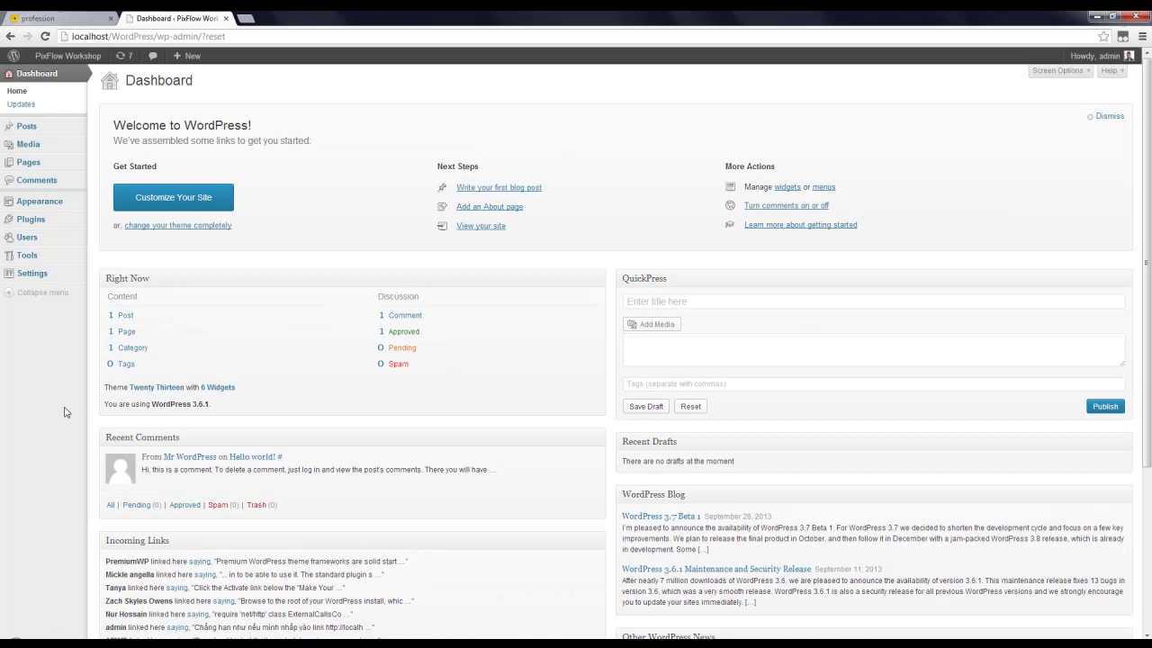
pyautogui.click(64, 204)
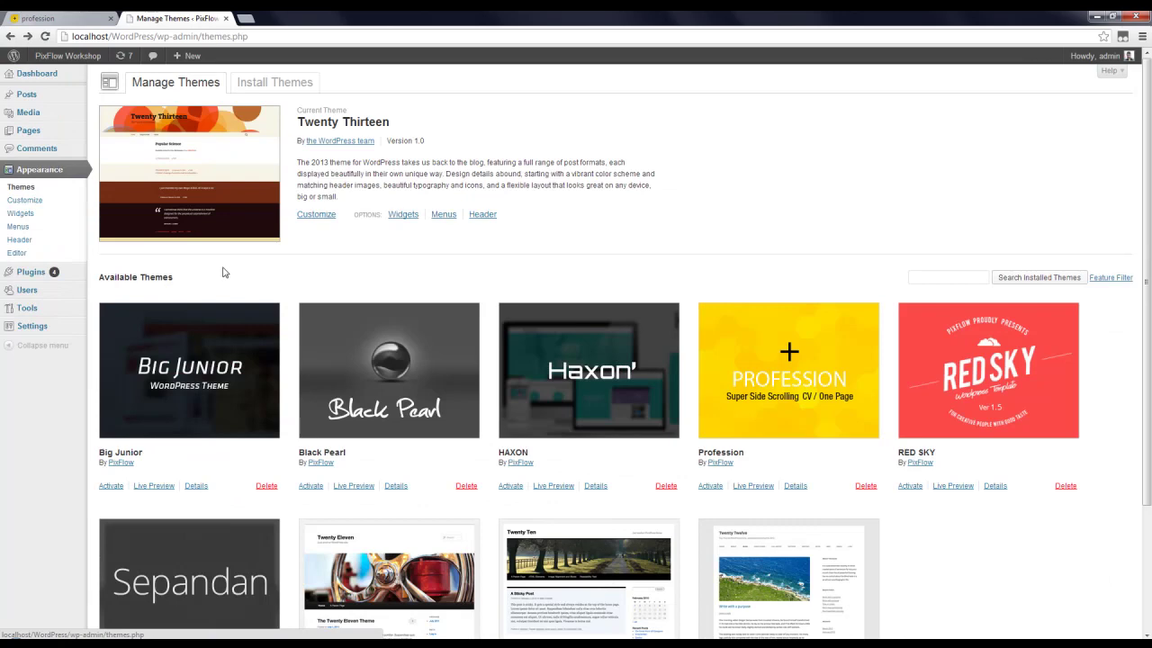
pyautogui.click(793, 366)
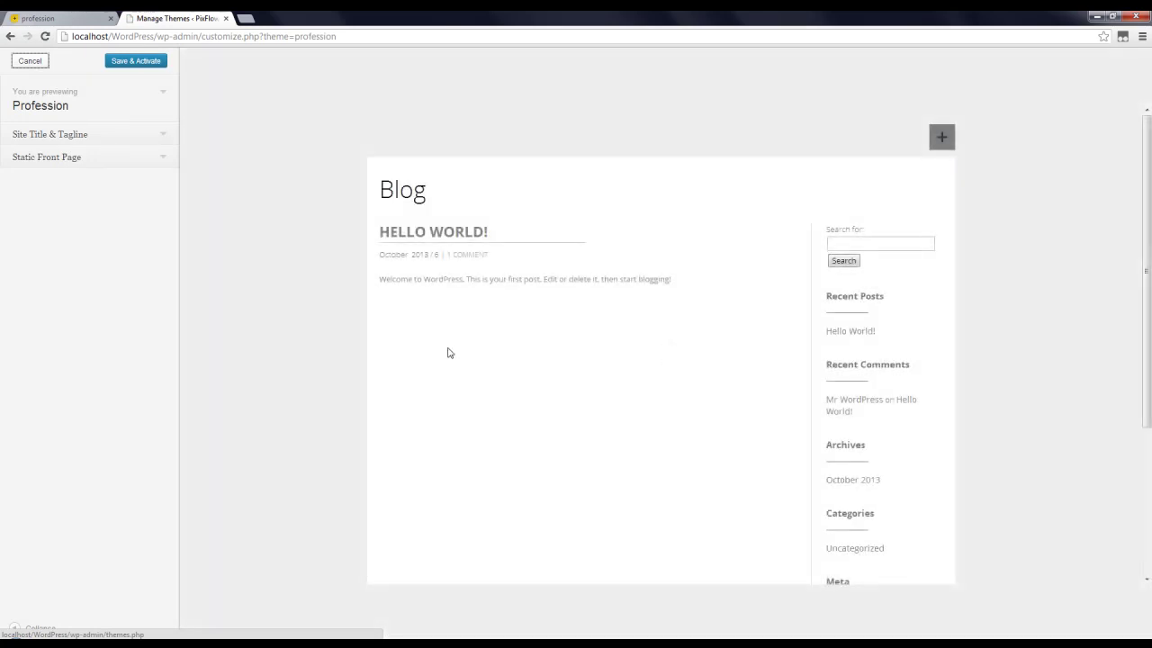
# Save & Activate the Profession theme and open the live site in a new tab.
pyautogui.click(144, 65)
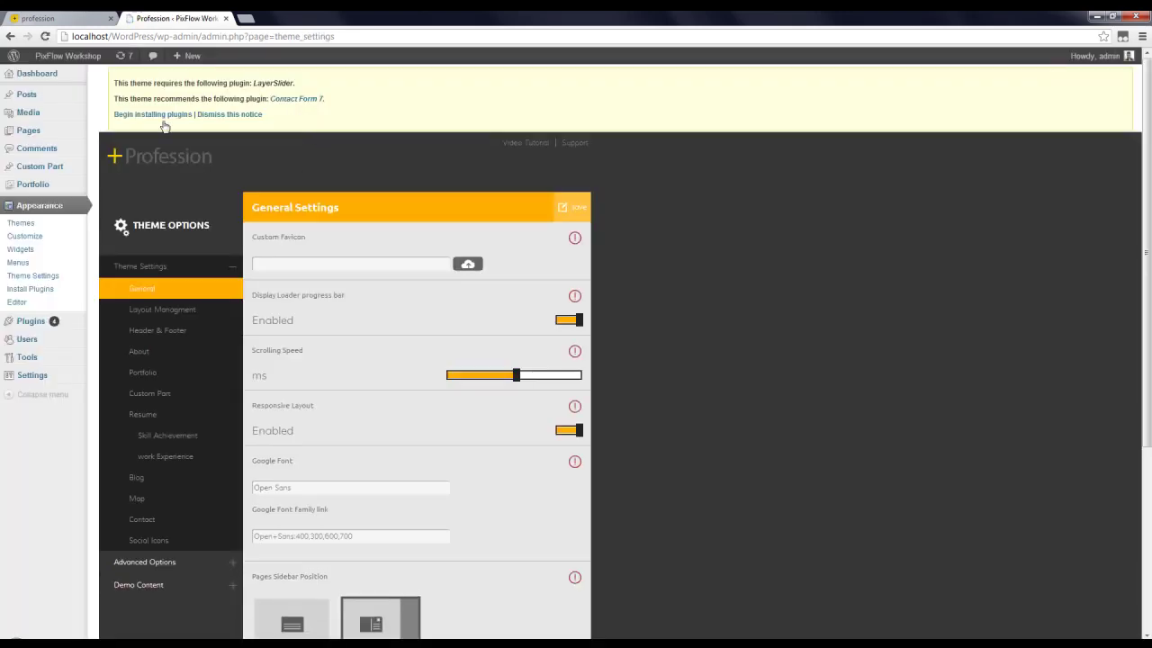
pyautogui.moveTo(68, 56)
pyautogui.rightClick(81, 75)
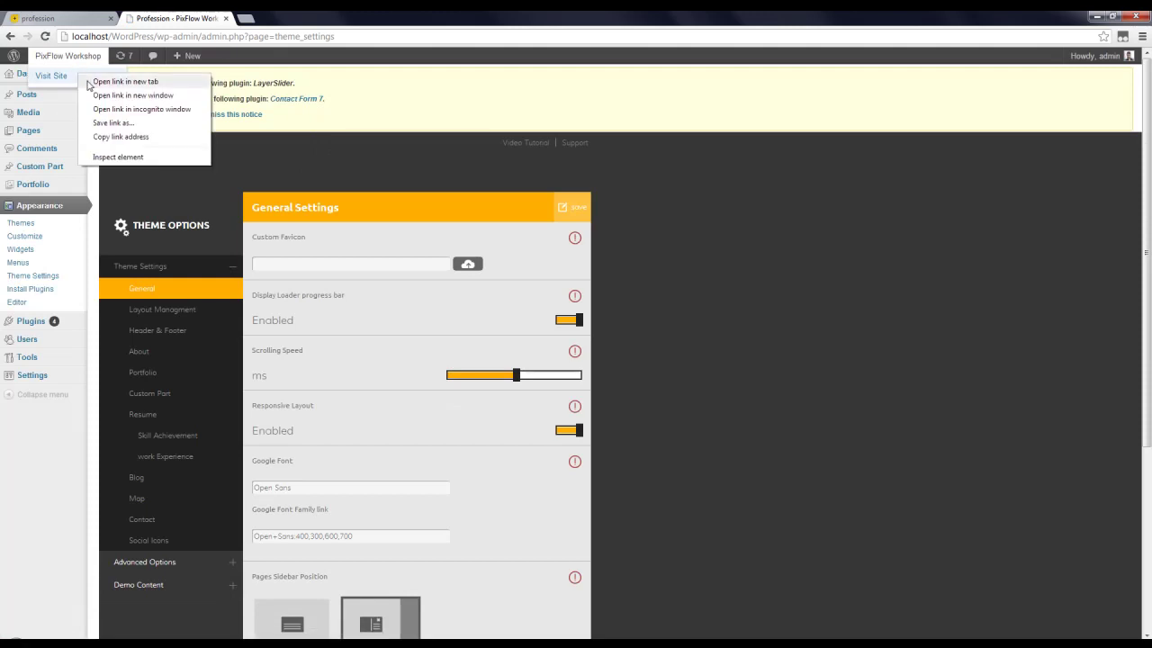
pyautogui.click(90, 82)
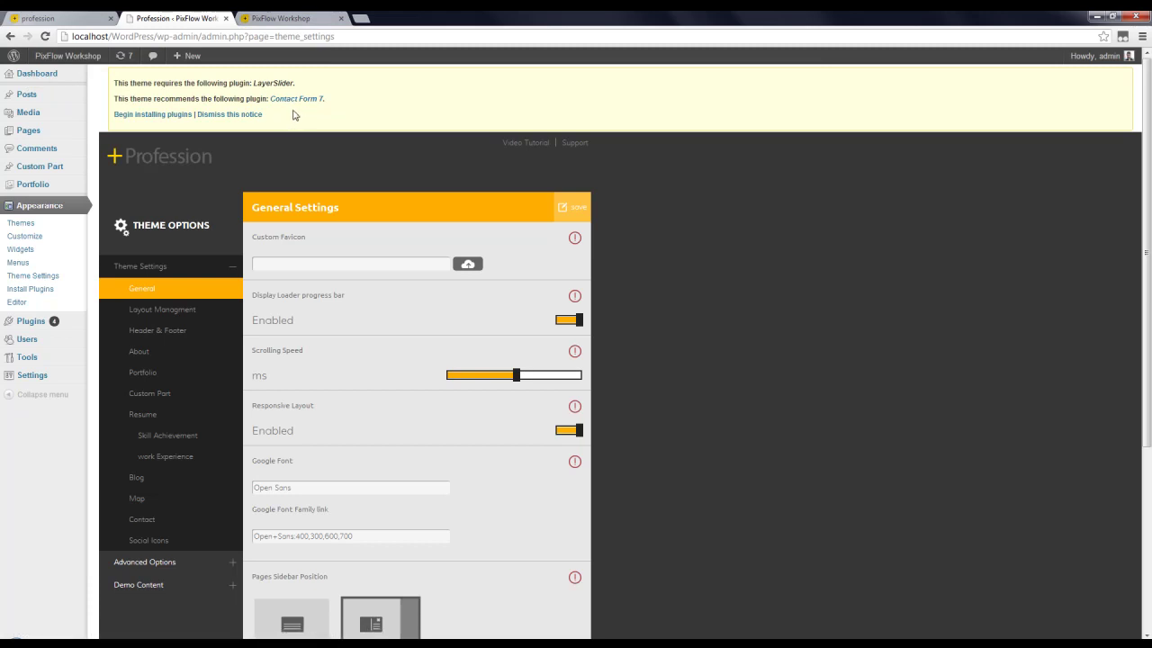
# Bulk-install the required plugins Contact Form 7 and LayerSlider.
pyautogui.click(159, 116)
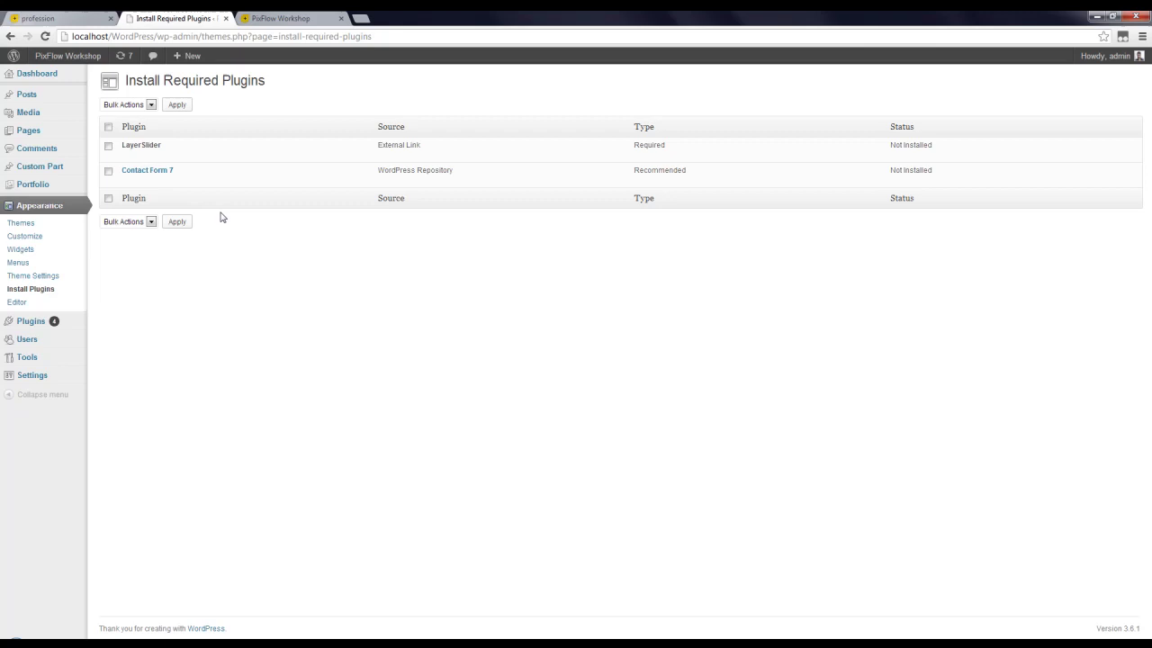
pyautogui.click(109, 172)
pyautogui.click(109, 146)
pyautogui.click(150, 104)
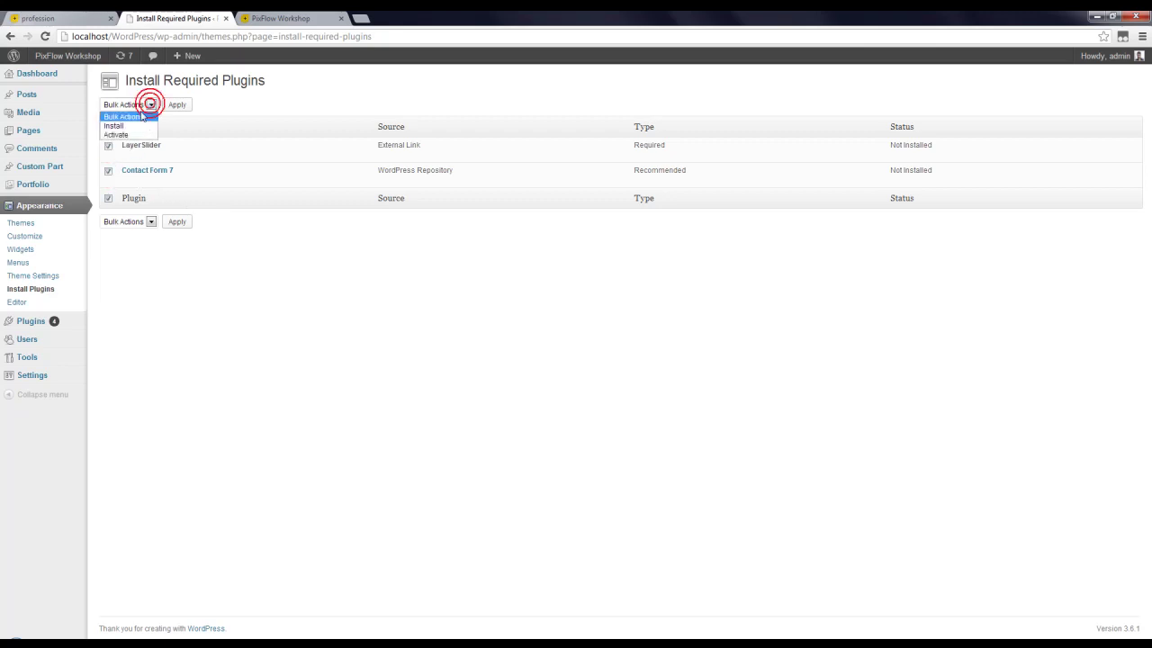
pyautogui.click(127, 126)
pyautogui.click(177, 105)
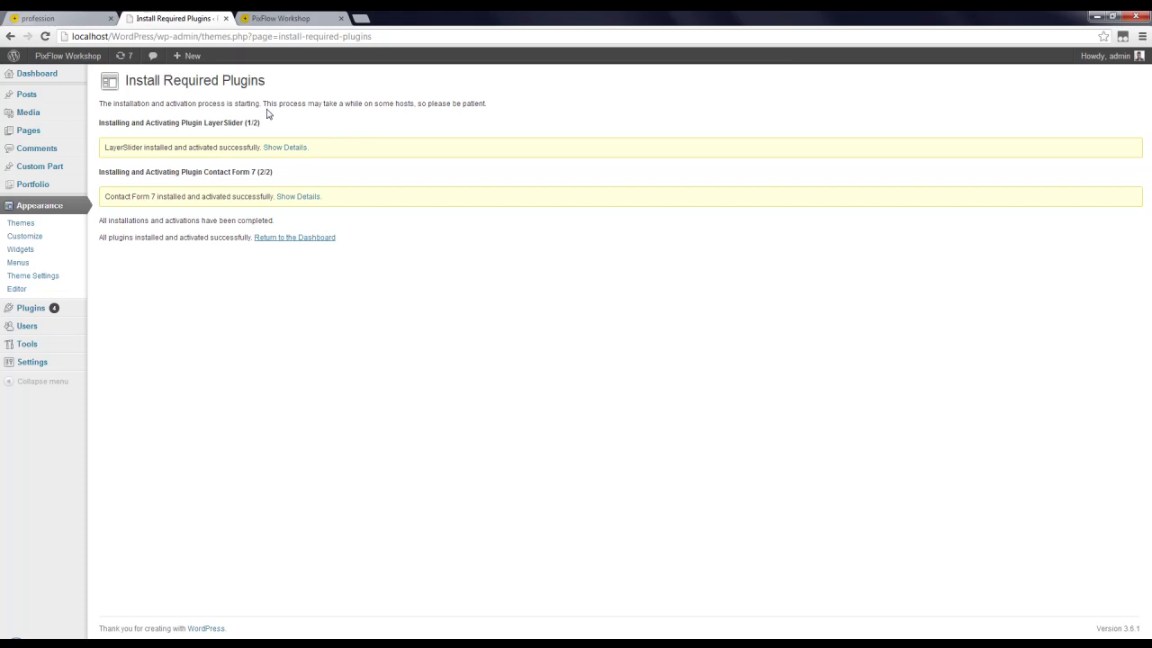
# Return to the Dashboard, check the live site tab, then start a page via Pages > Add New.
pyautogui.click(294, 237)
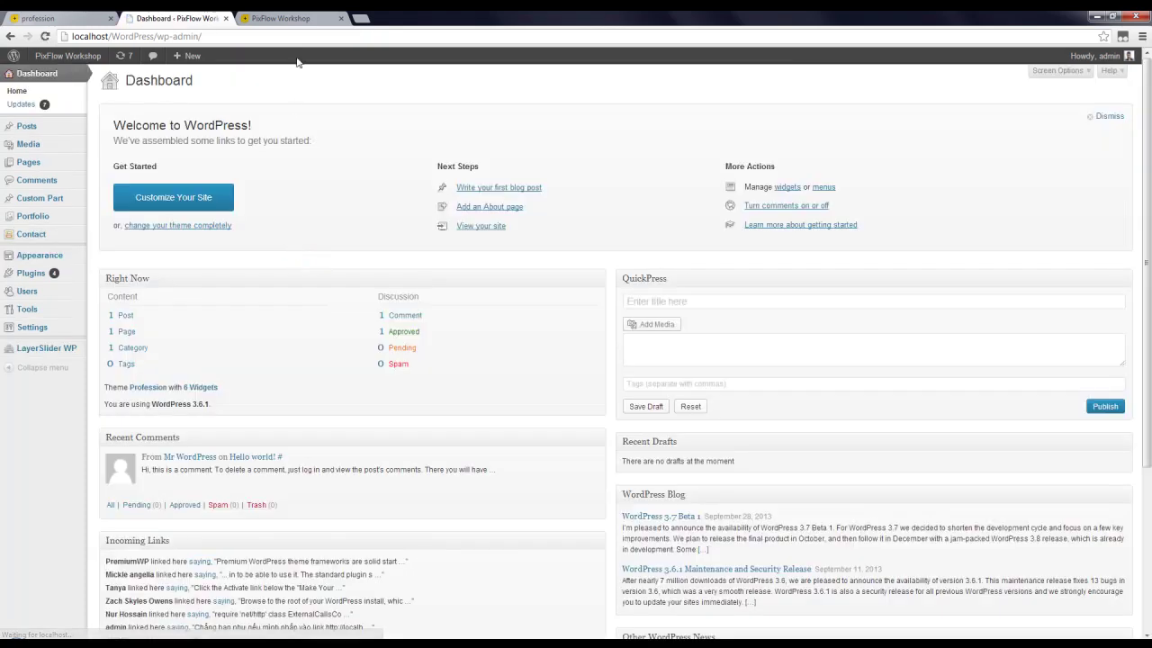
pyautogui.click(292, 17)
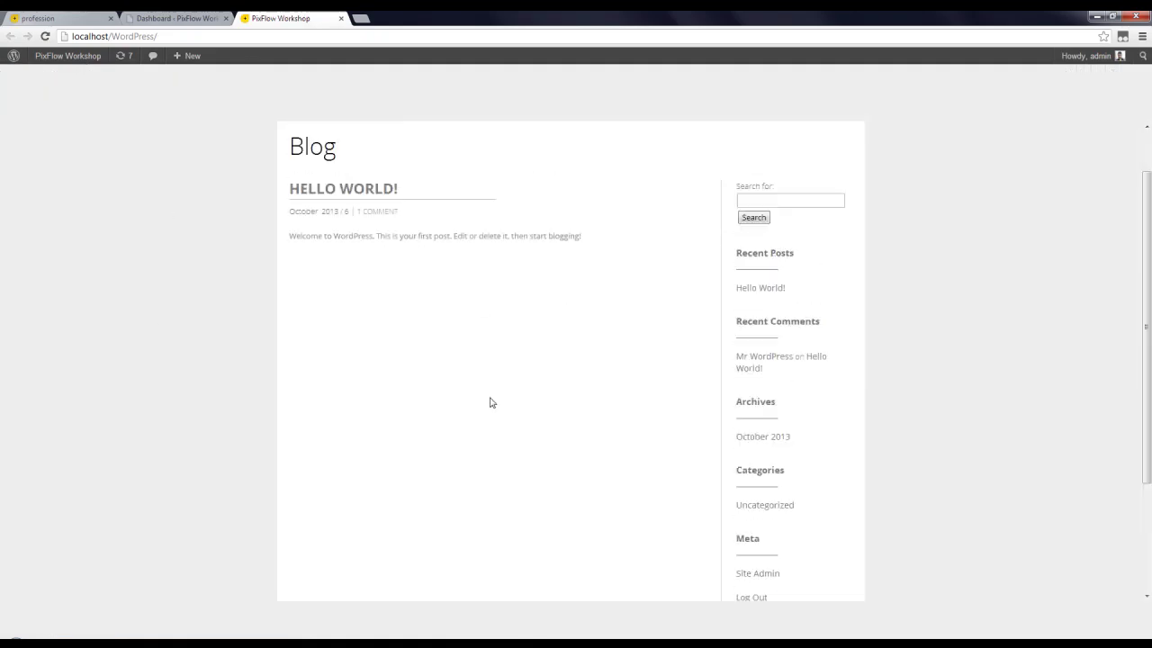
pyautogui.click(202, 17)
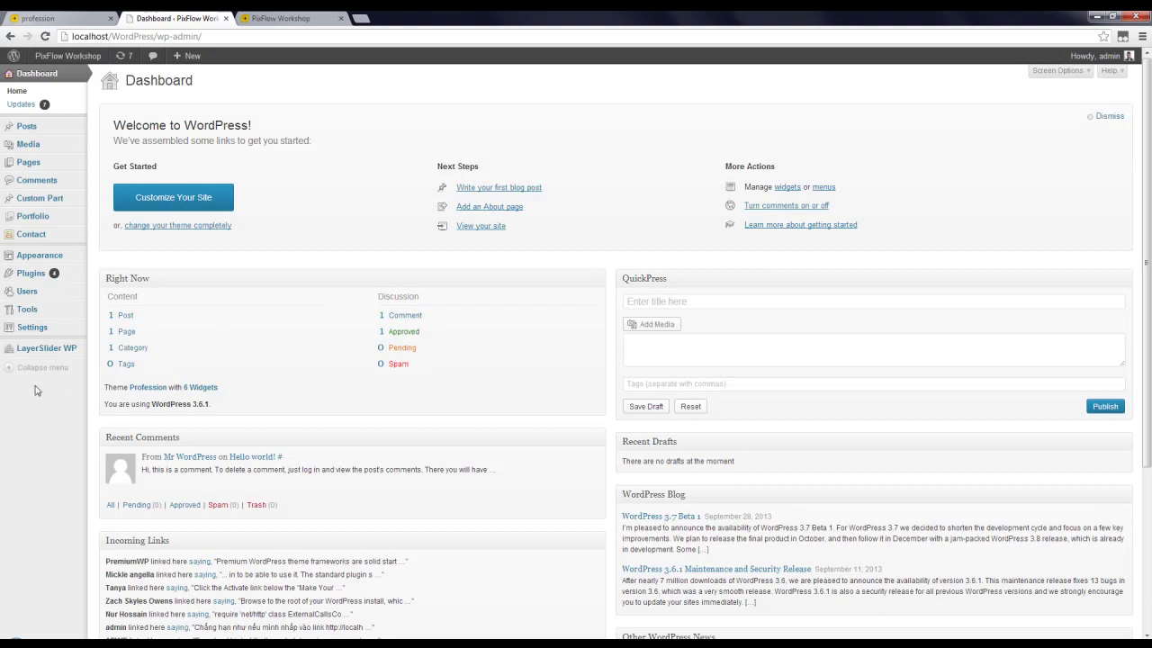
pyautogui.moveTo(42, 329)
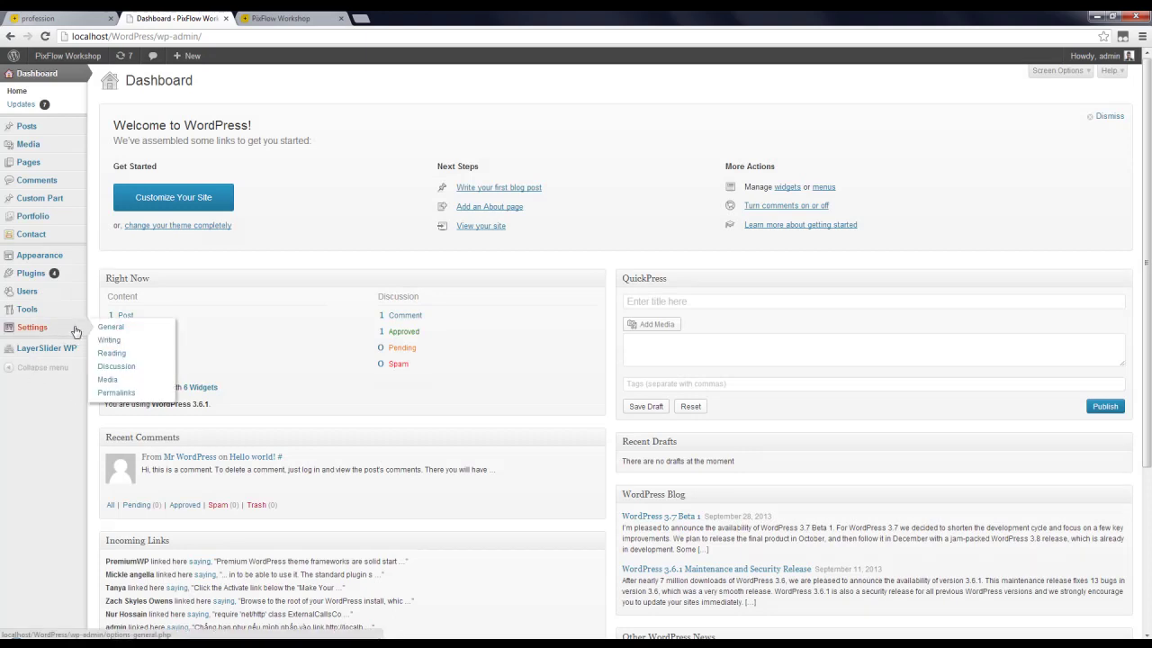
pyautogui.moveTo(55, 160)
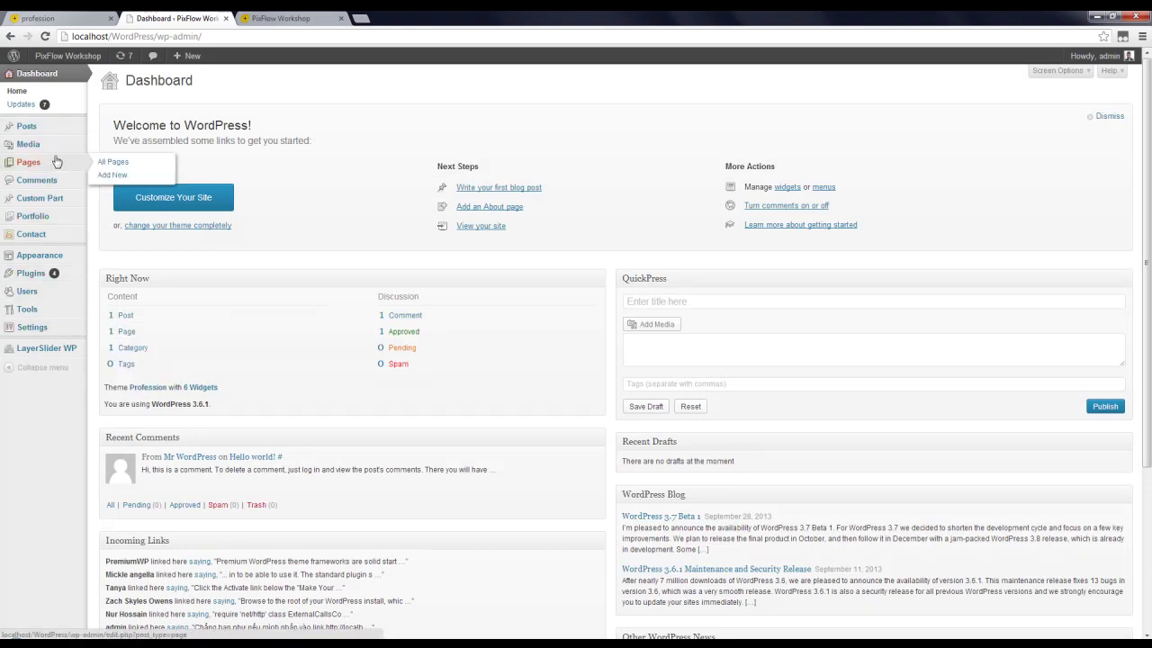
pyautogui.click(106, 176)
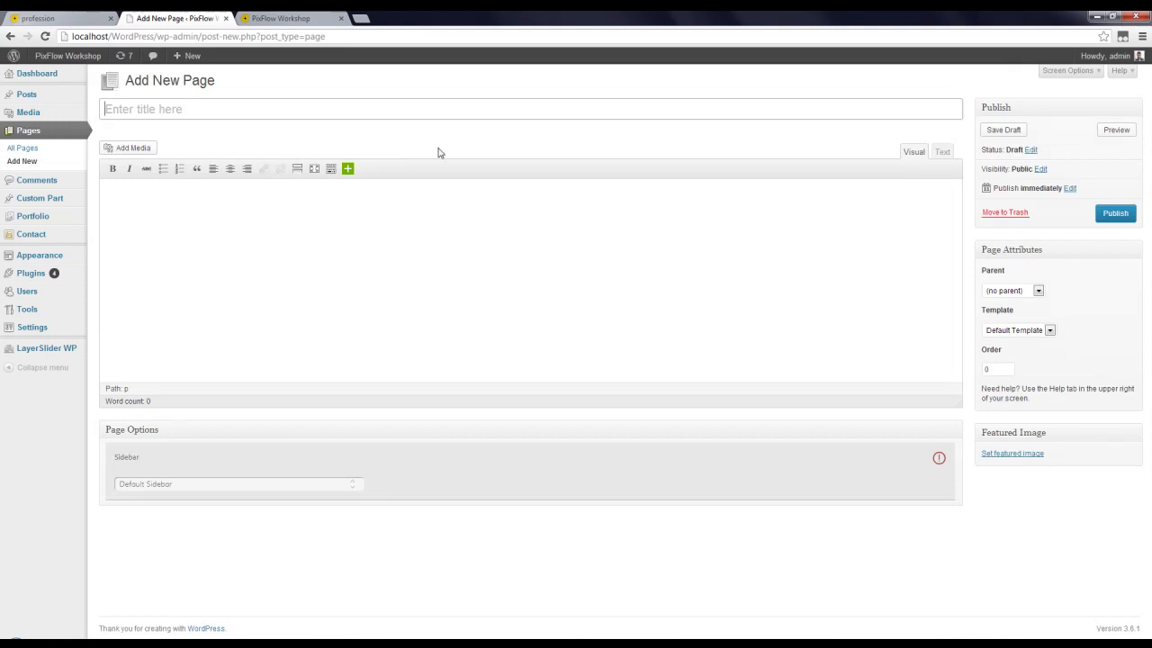
# Publish a page titled 'Home' that uses the Home template.
pyautogui.write('Home')
pyautogui.click(1048, 330)
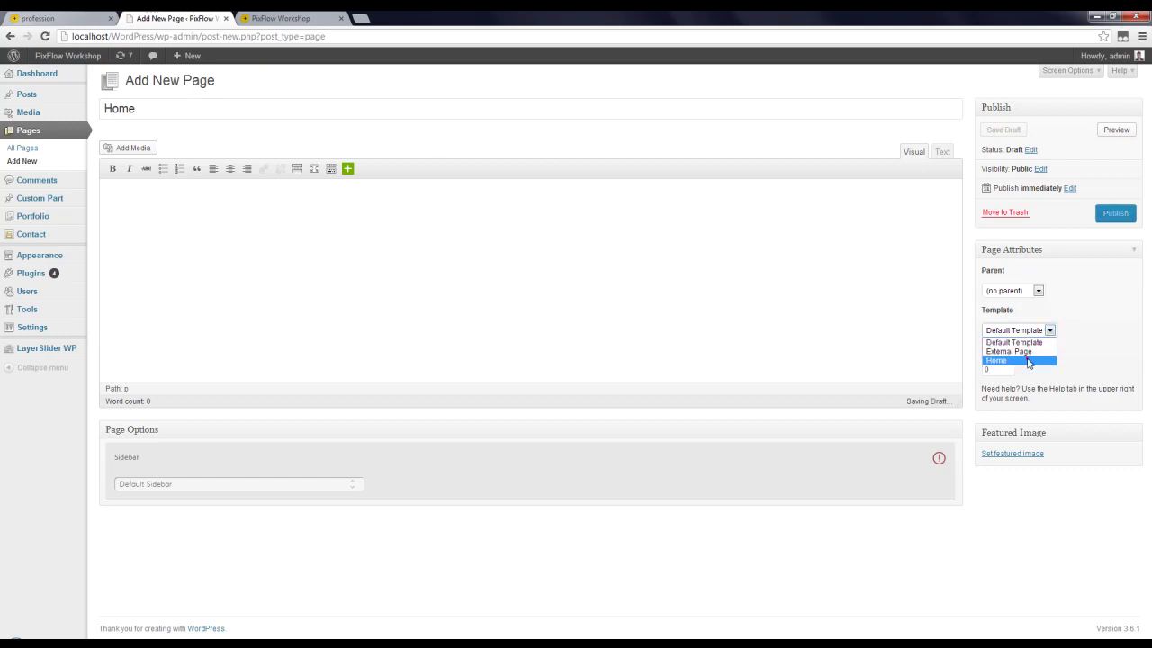
pyautogui.click(1029, 360)
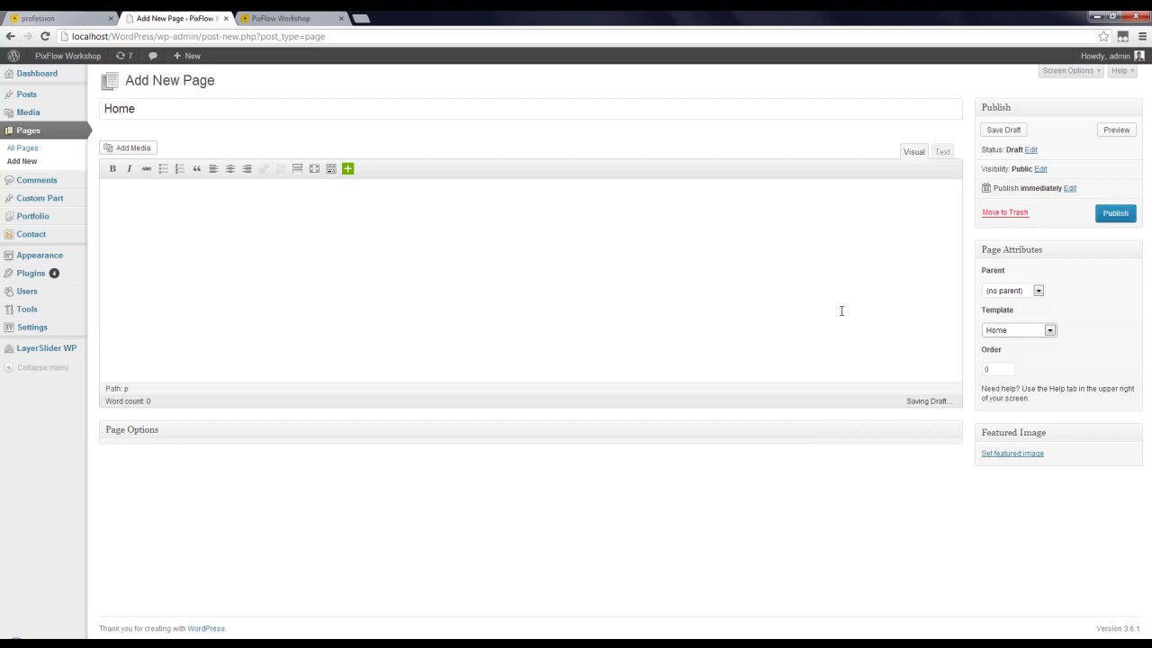
pyautogui.click(1112, 213)
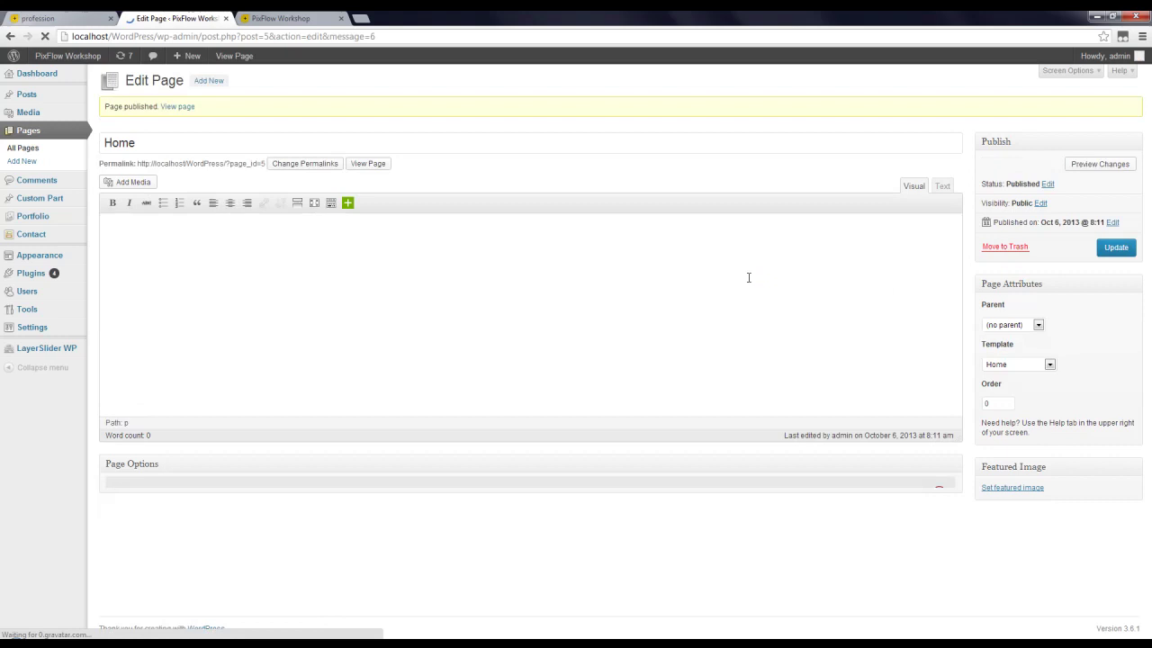
# Add and publish a page titled 'Blog' keeping the Default Template.
pyautogui.click(196, 82)
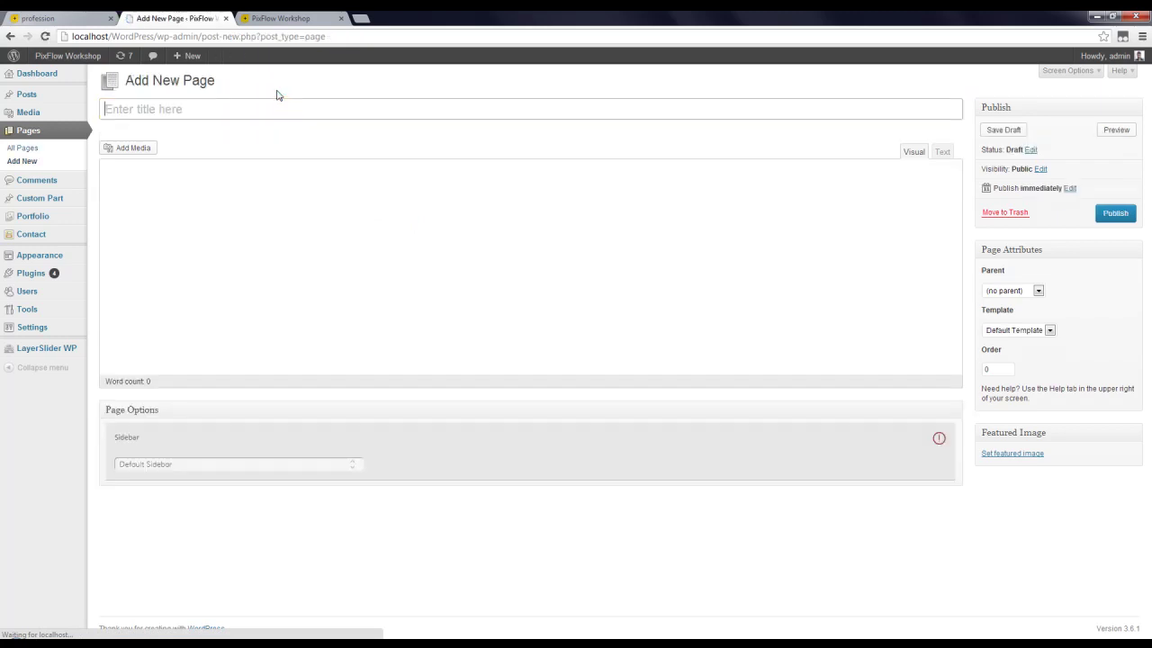
pyautogui.write('Blog')
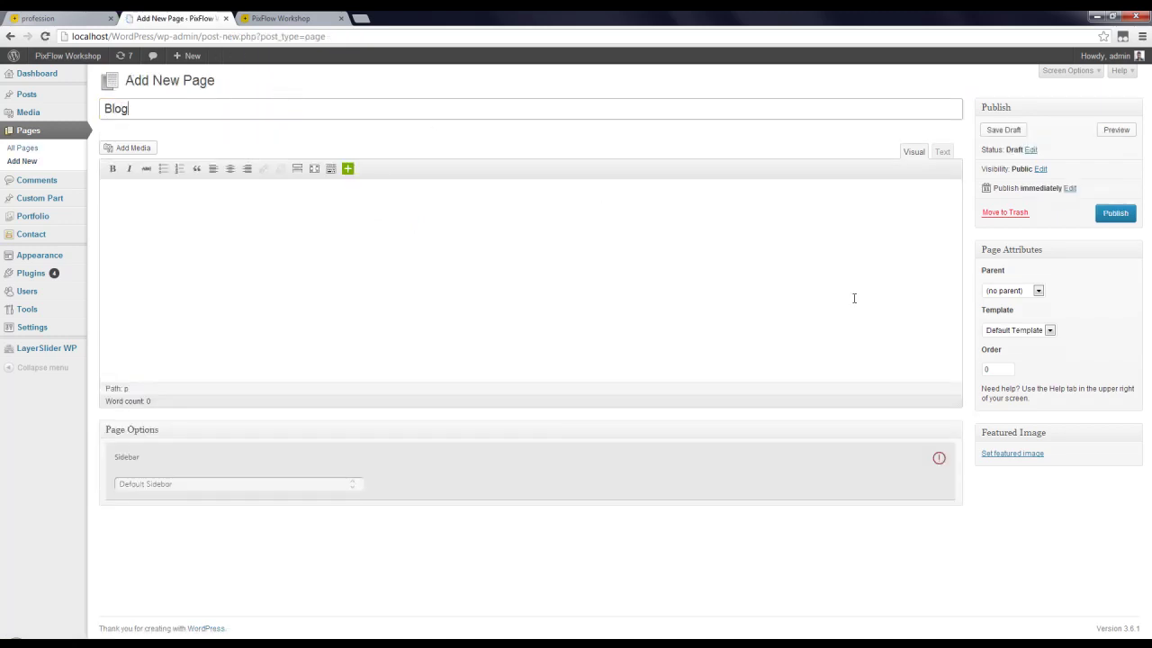
pyautogui.click(1050, 330)
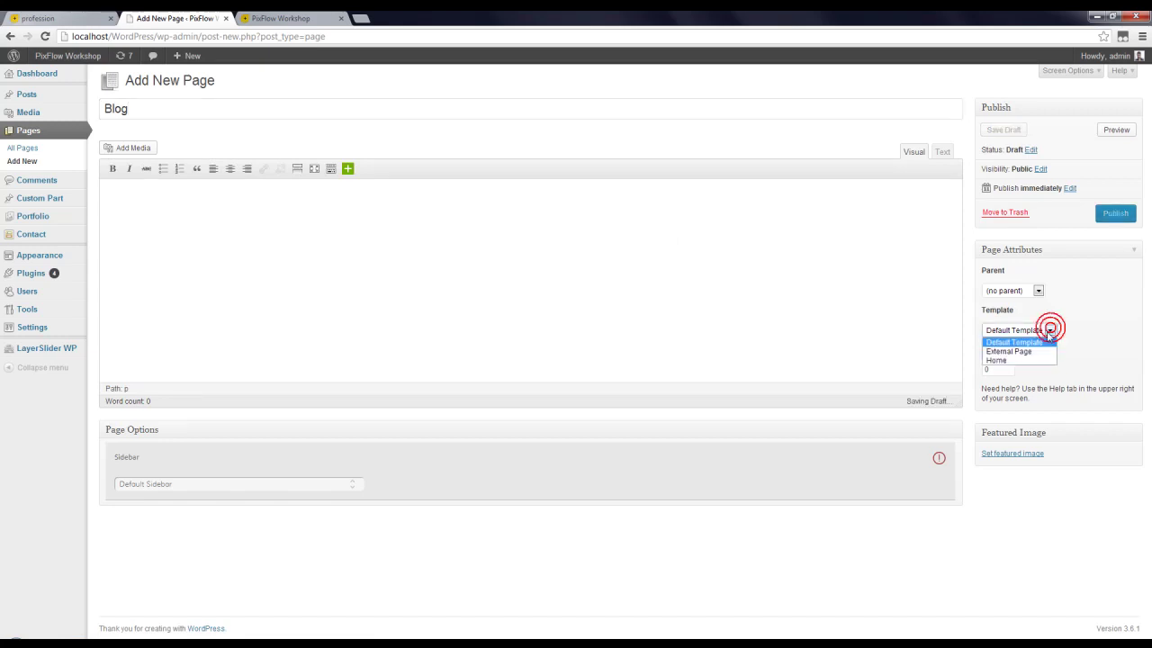
pyautogui.click(1079, 331)
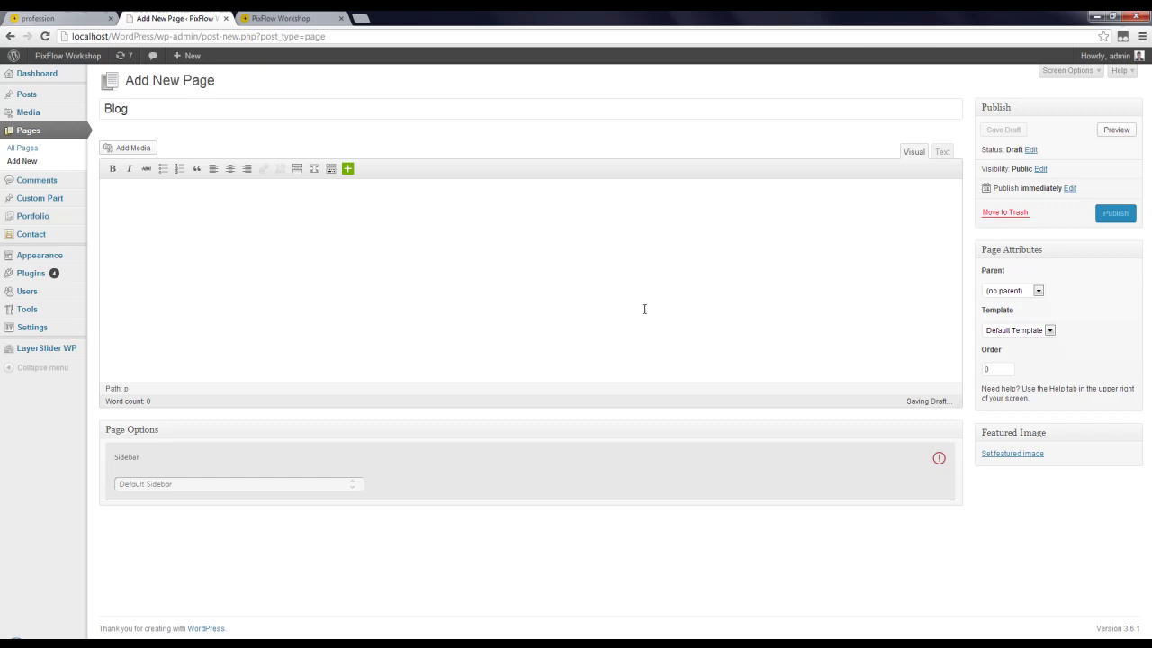
pyautogui.click(651, 292)
pyautogui.click(1106, 214)
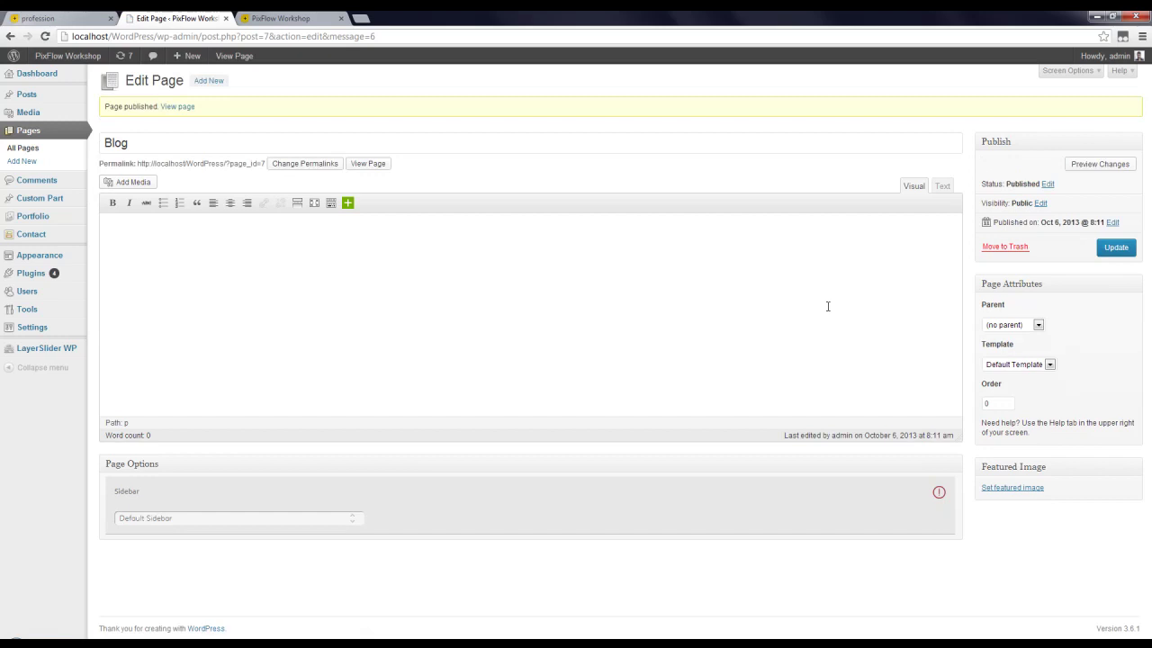
# In Reading Settings, choose a static page with Front page Home and Posts page Blog, then save.
pyautogui.moveTo(51, 327)
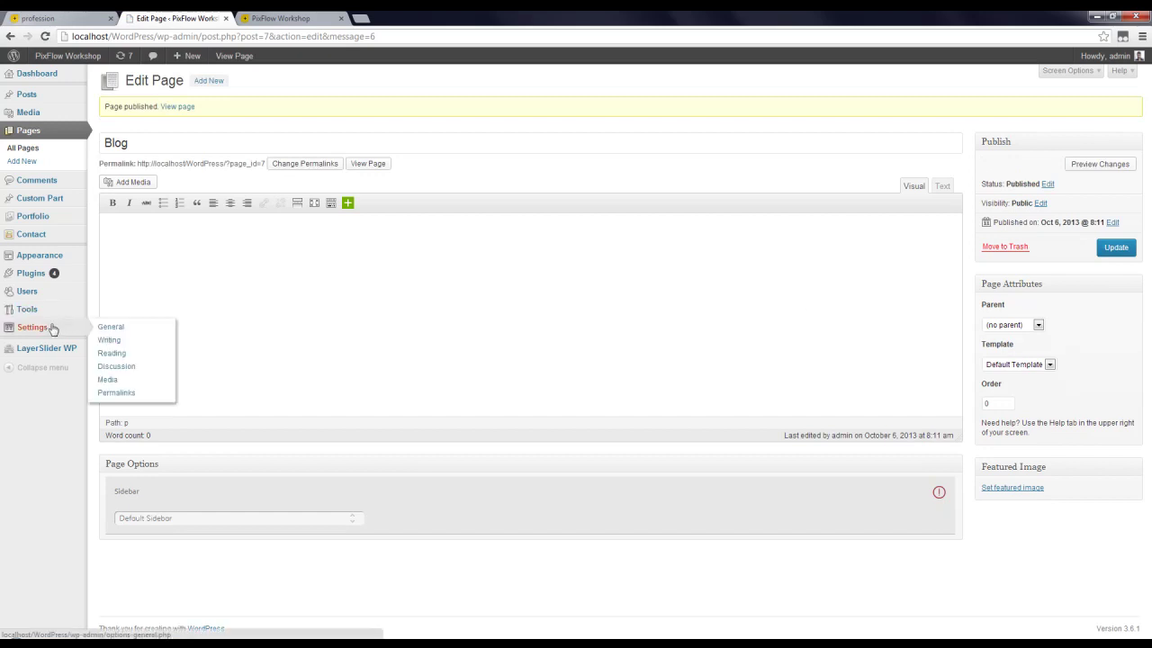
pyautogui.click(126, 355)
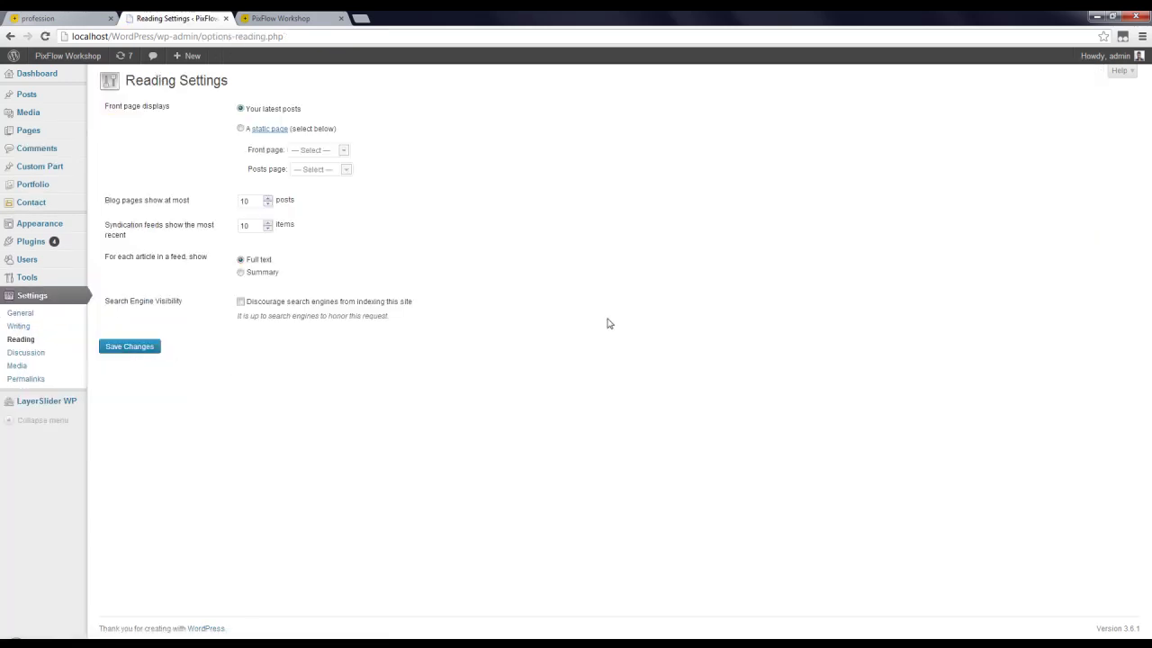
pyautogui.click(240, 129)
pyautogui.click(344, 150)
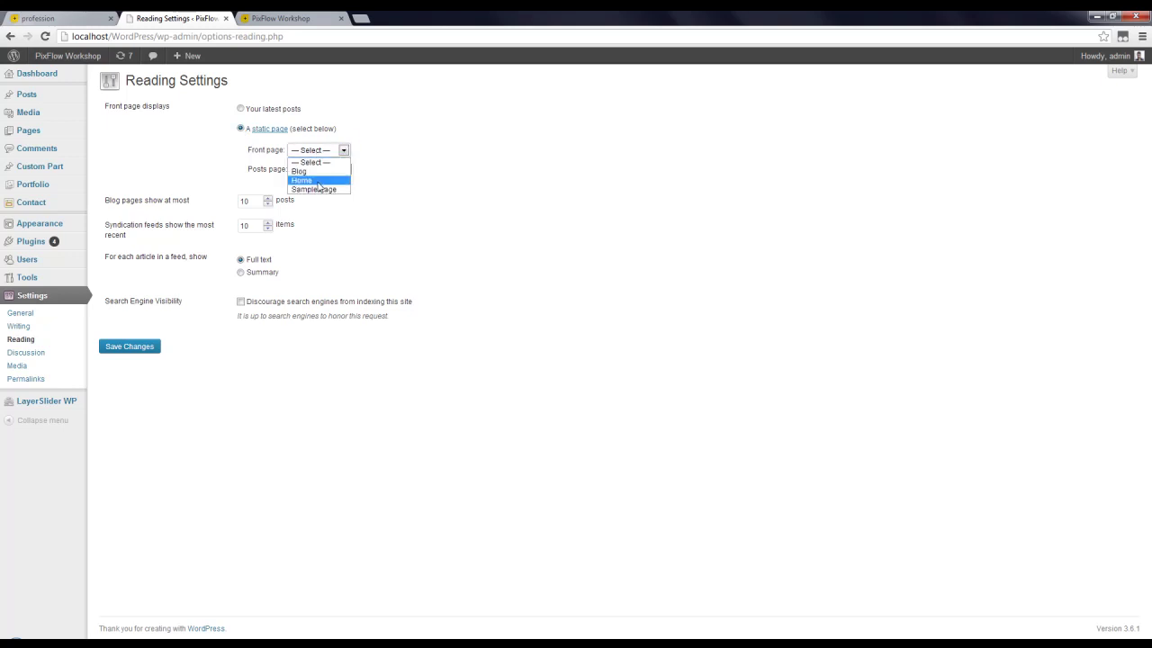
pyautogui.click(316, 181)
pyautogui.click(346, 169)
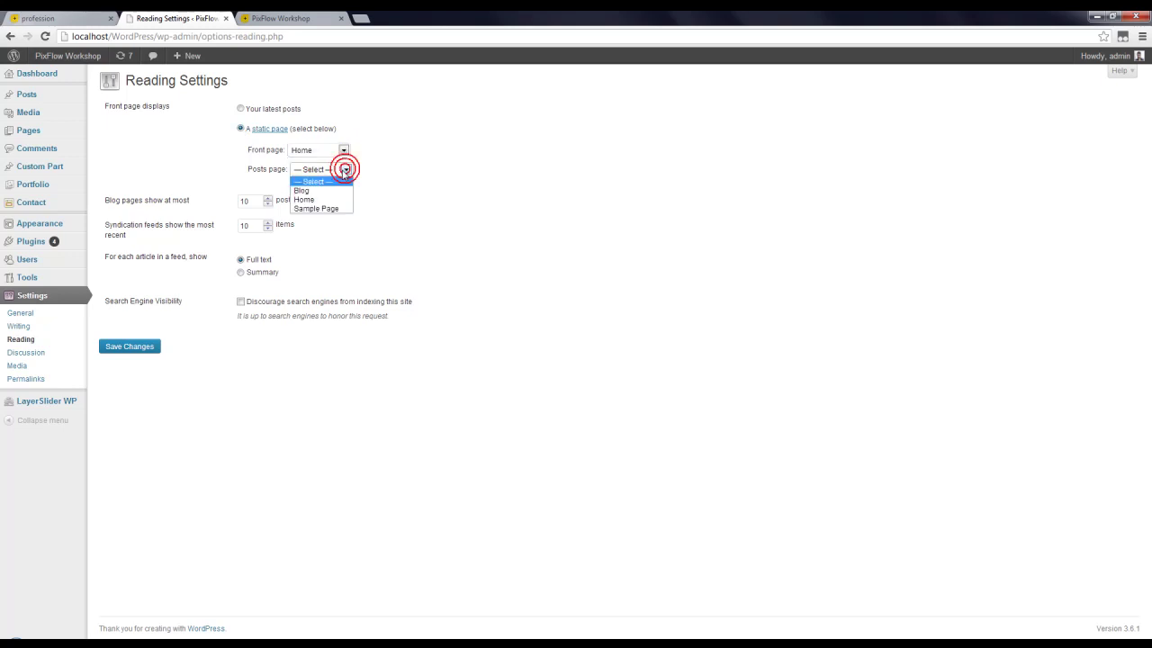
pyautogui.click(324, 187)
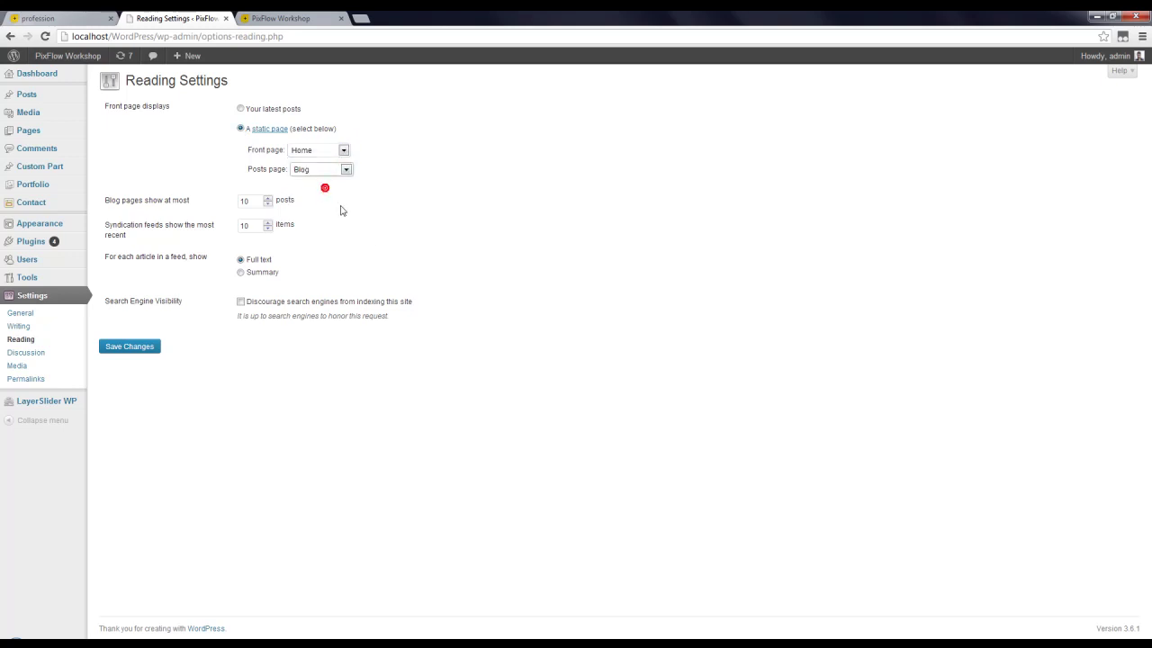
pyautogui.click(146, 349)
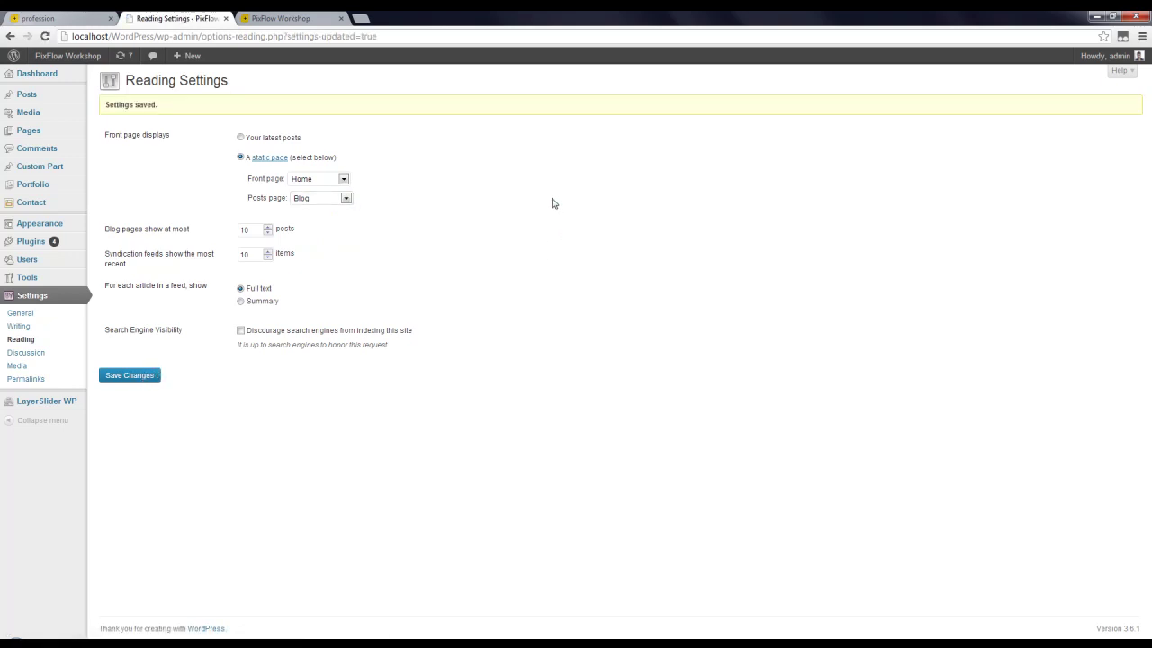
pyautogui.click(313, 20)
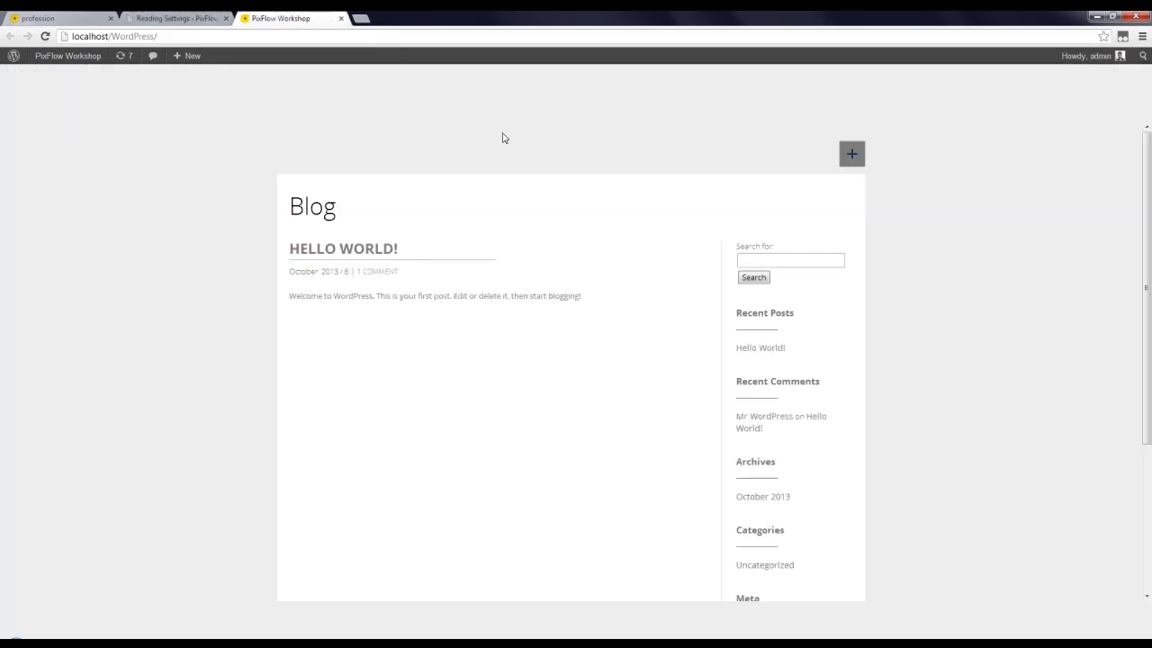
pyautogui.press('F5')
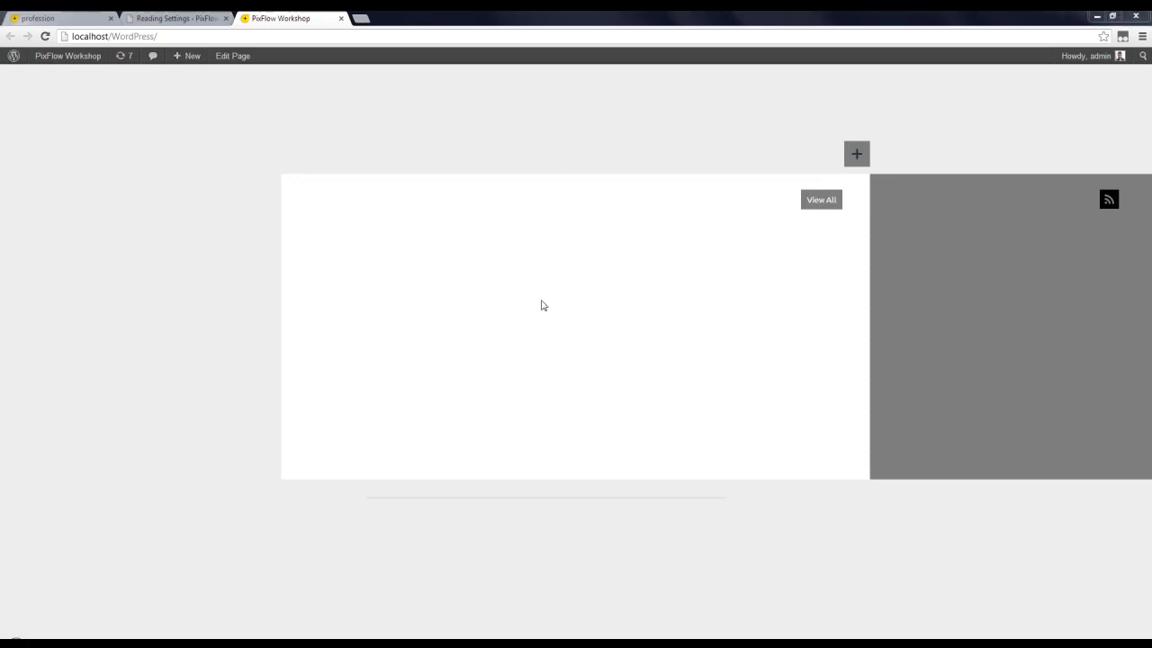
pyautogui.click(177, 18)
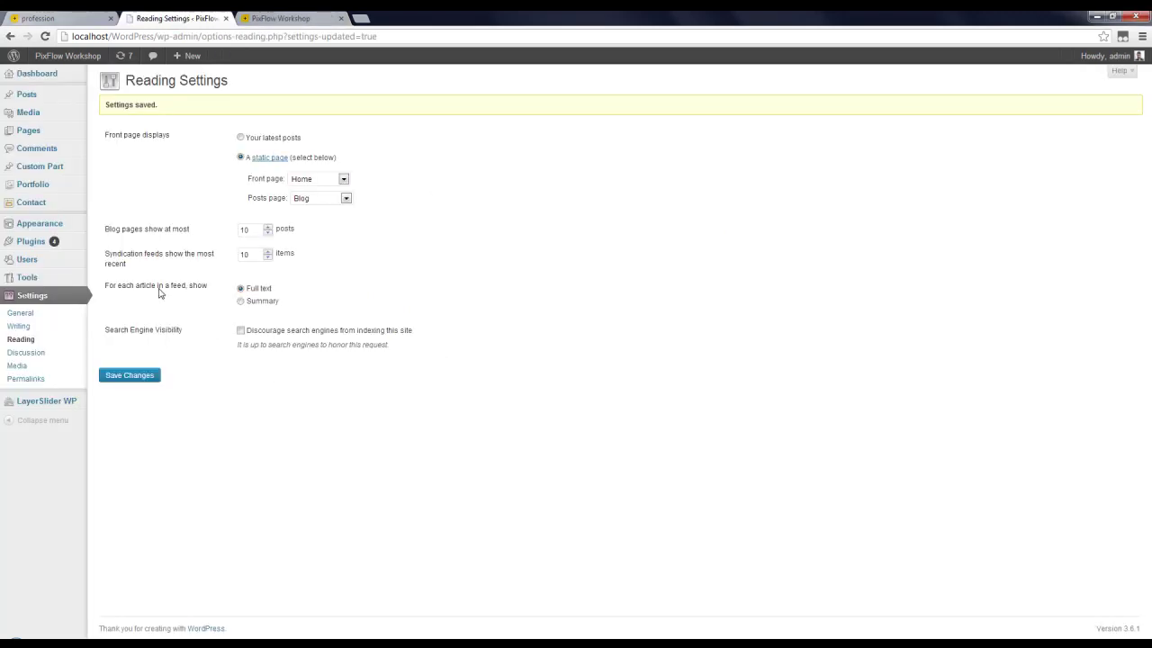
# In Theme Settings > Demo Content > Import Settings, switch Import Dummy Data on and save.
pyautogui.moveTo(57, 224)
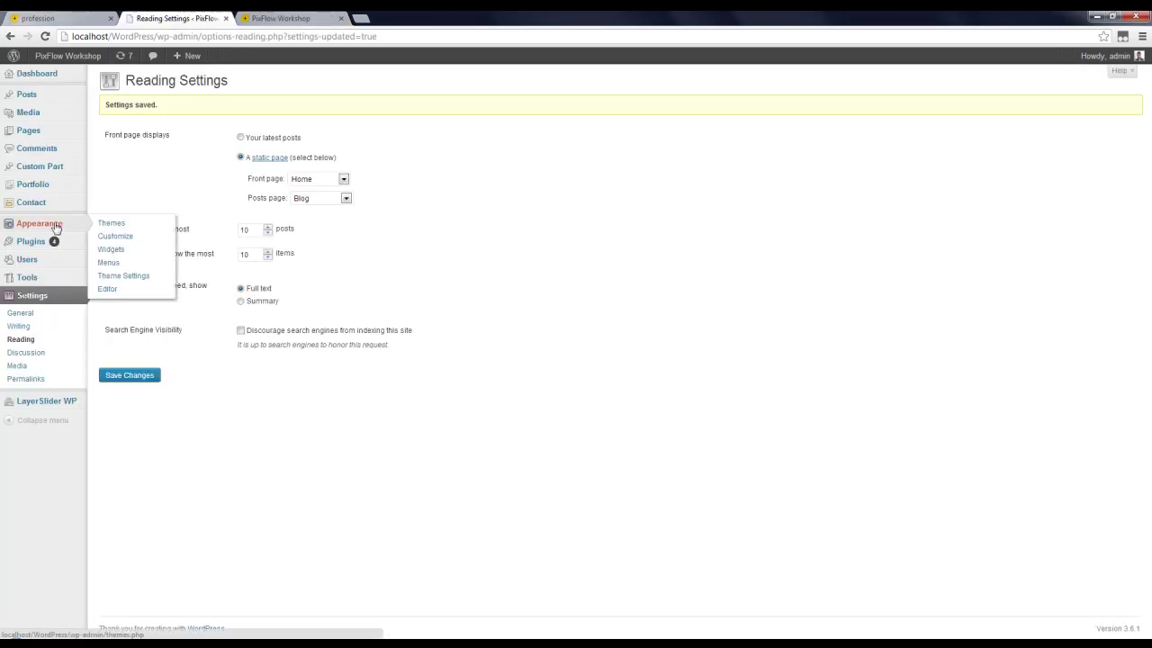
pyautogui.click(130, 277)
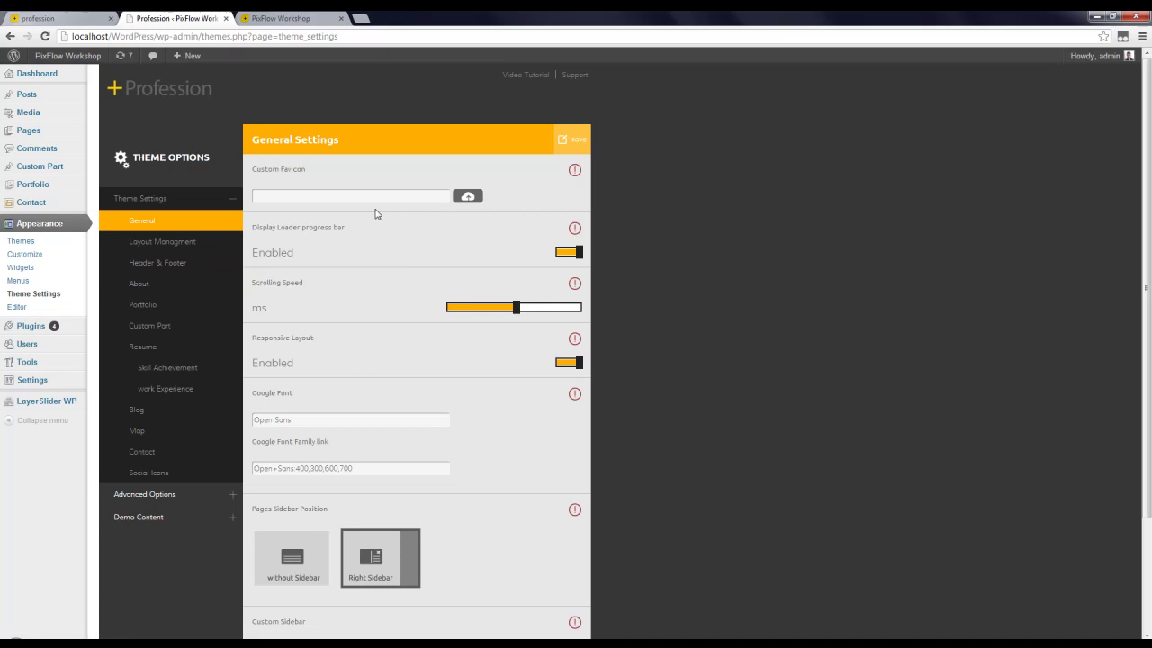
pyautogui.click(149, 520)
pyautogui.click(181, 272)
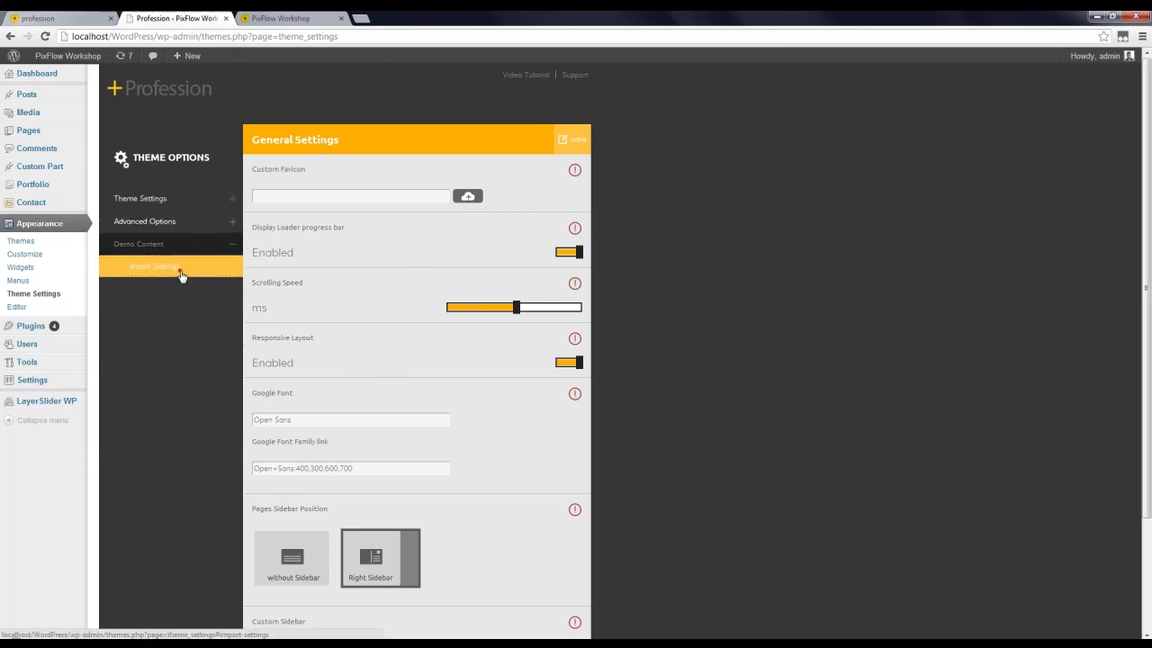
pyautogui.click(568, 196)
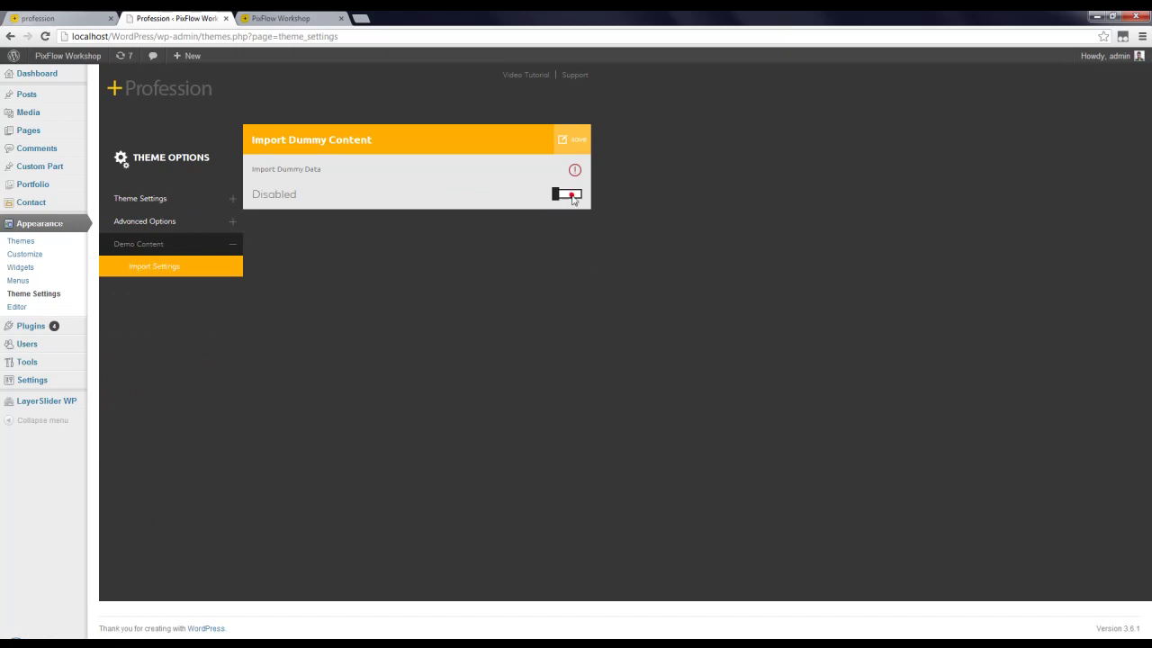
pyautogui.click(577, 199)
pyautogui.click(578, 142)
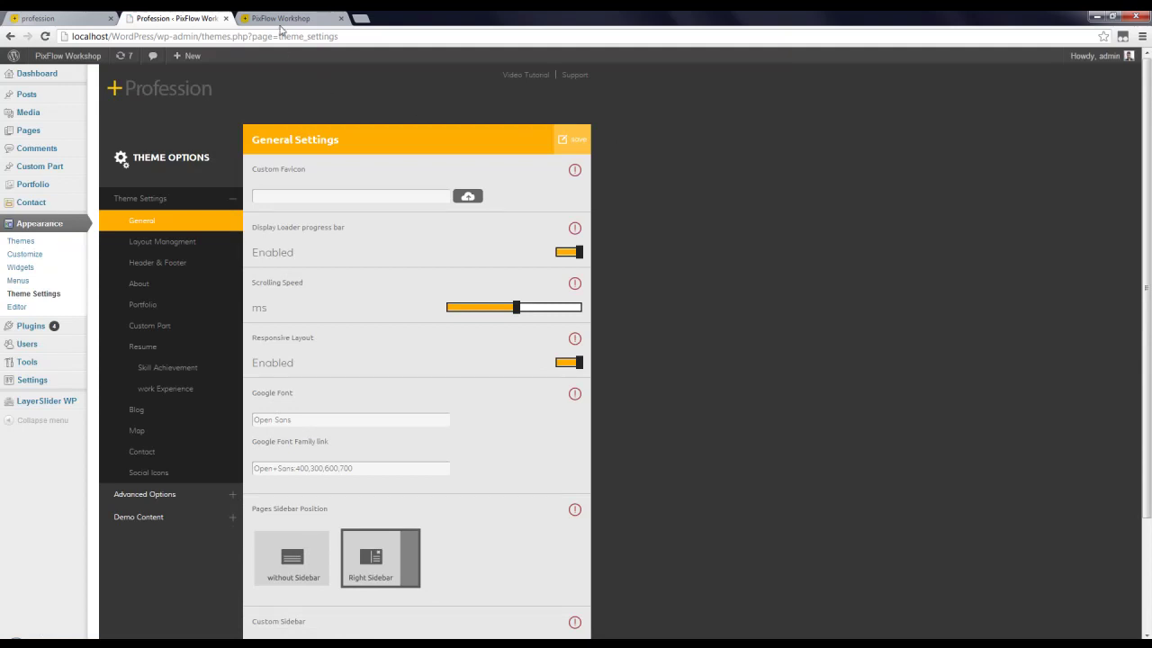
# Reload the live site and scroll through the imported profile, Portfolio, skills and Contact sections.
pyautogui.click(280, 19)
pyautogui.press('F5')
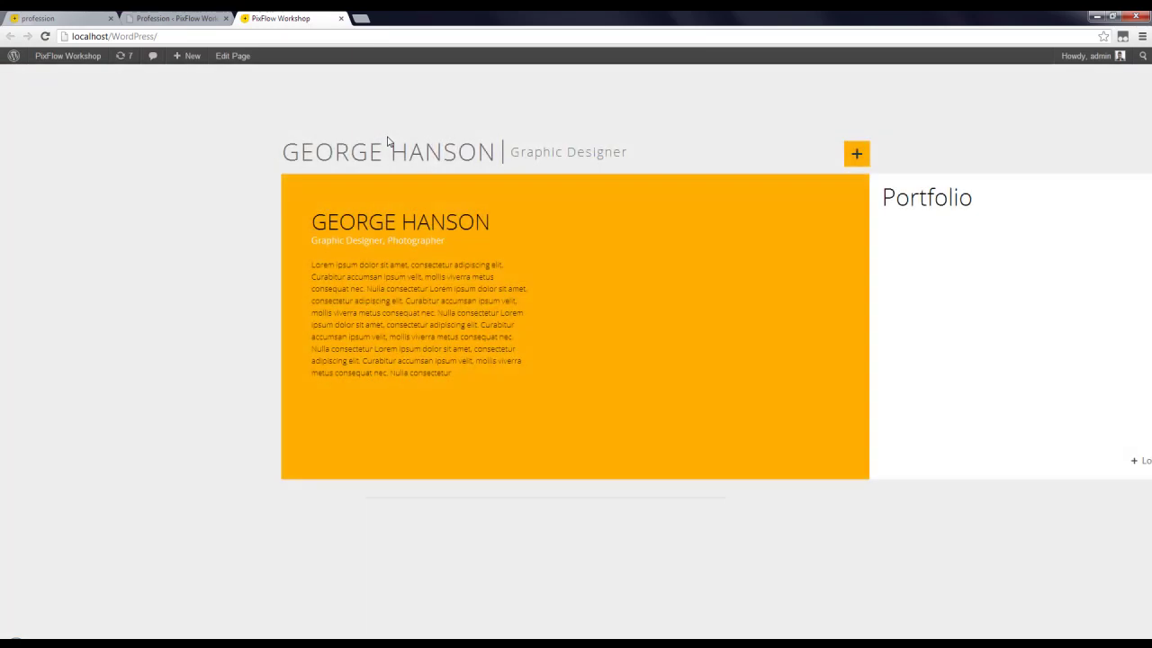
pyautogui.scroll(-5, 599, 262)
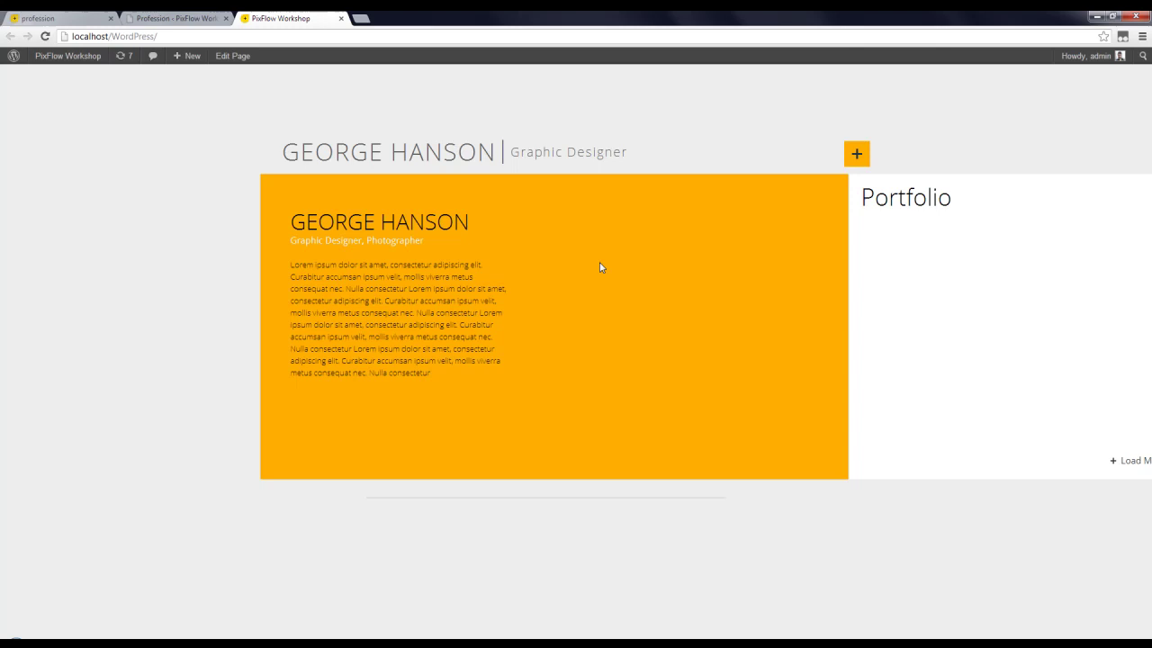
pyautogui.scroll(-5, 606, 262)
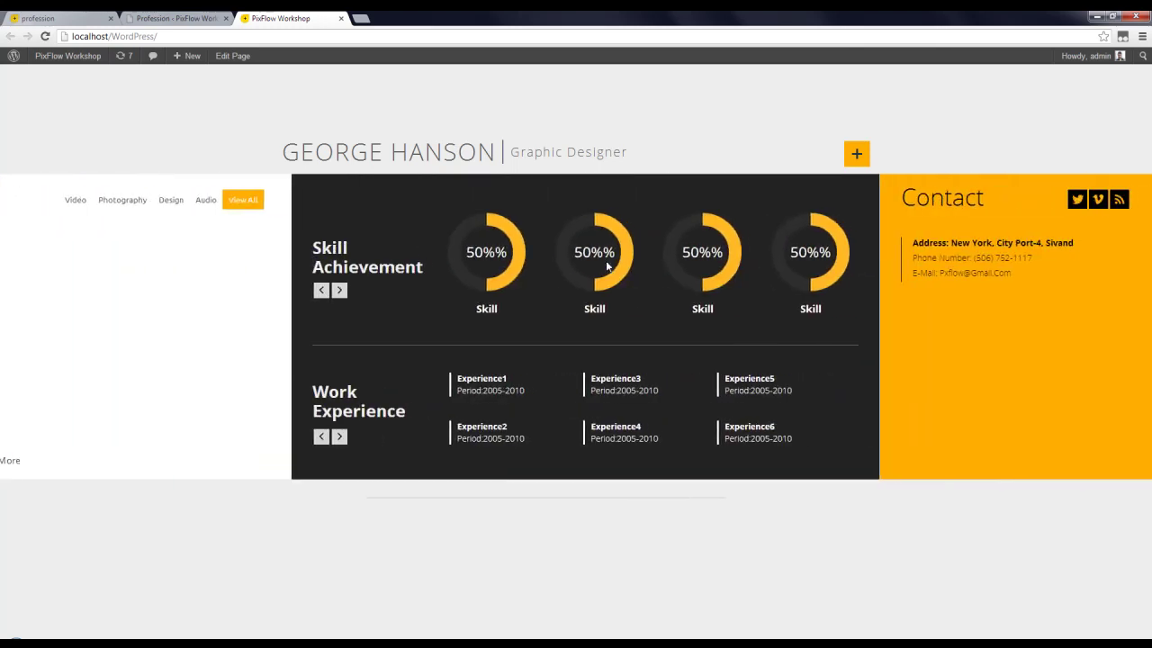
pyautogui.scroll(5, 606, 265)
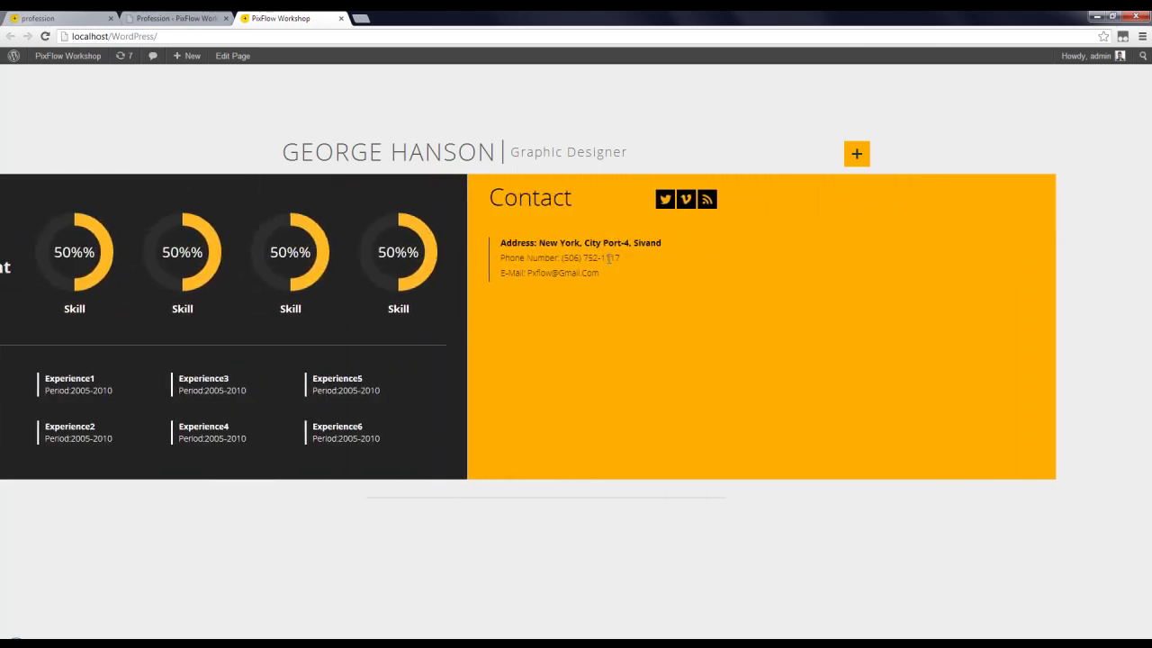
pyautogui.scroll(3, 608, 262)
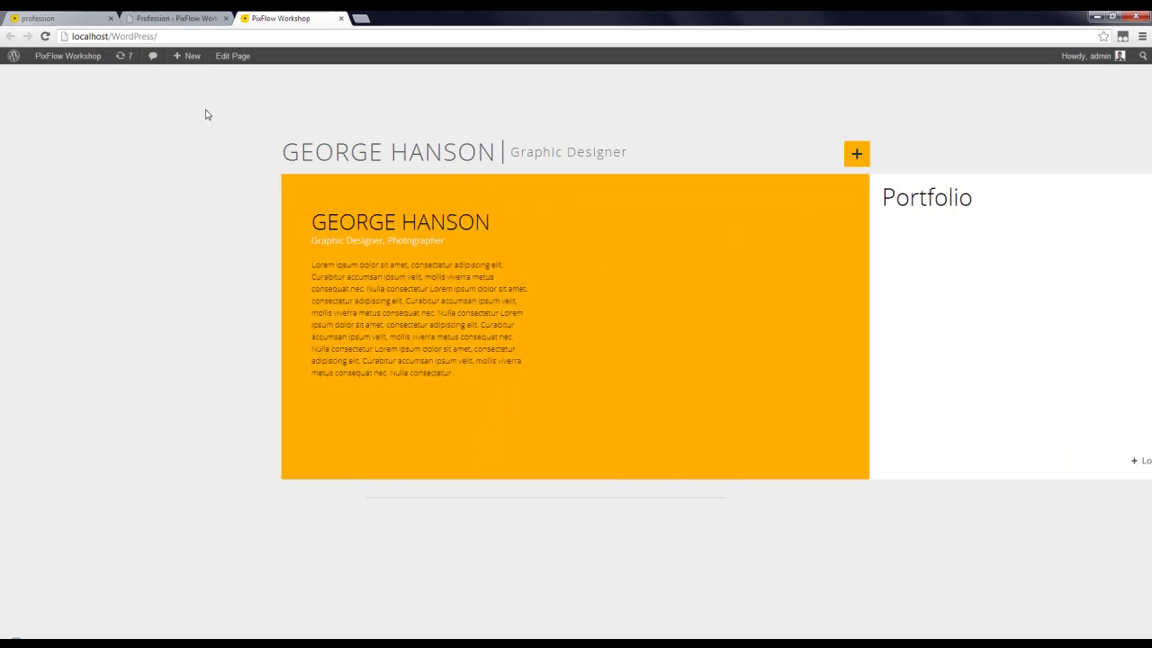
# Assign the menu to Primary Navigation, save it, and open the menu on the live site.
pyautogui.click(169, 20)
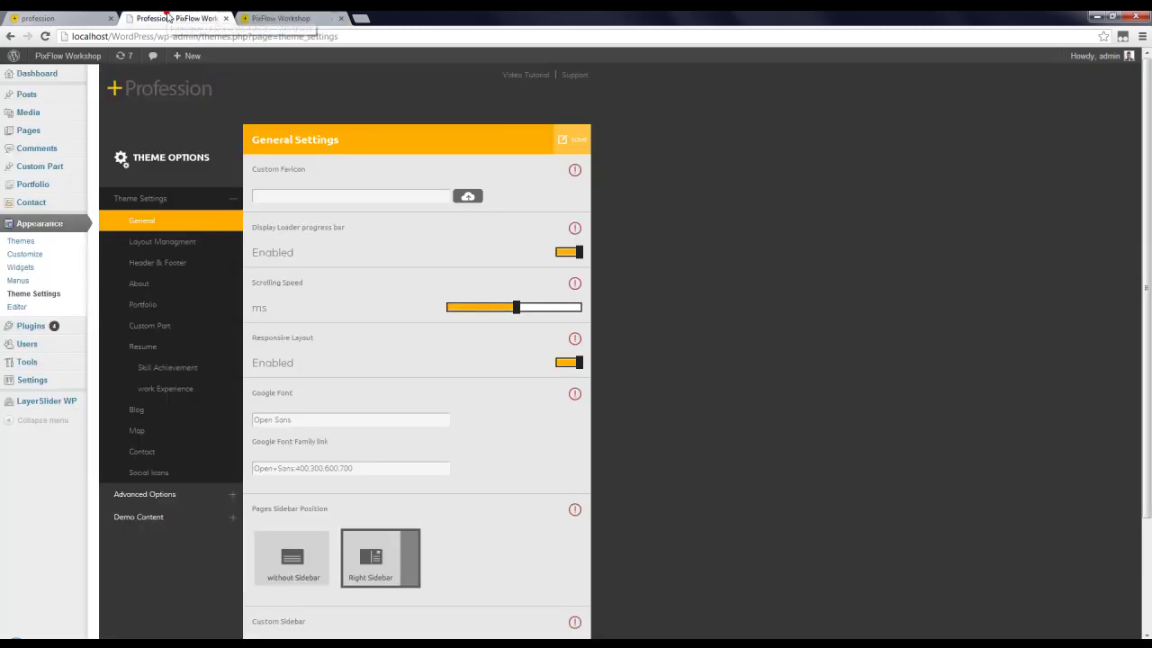
pyautogui.click(19, 281)
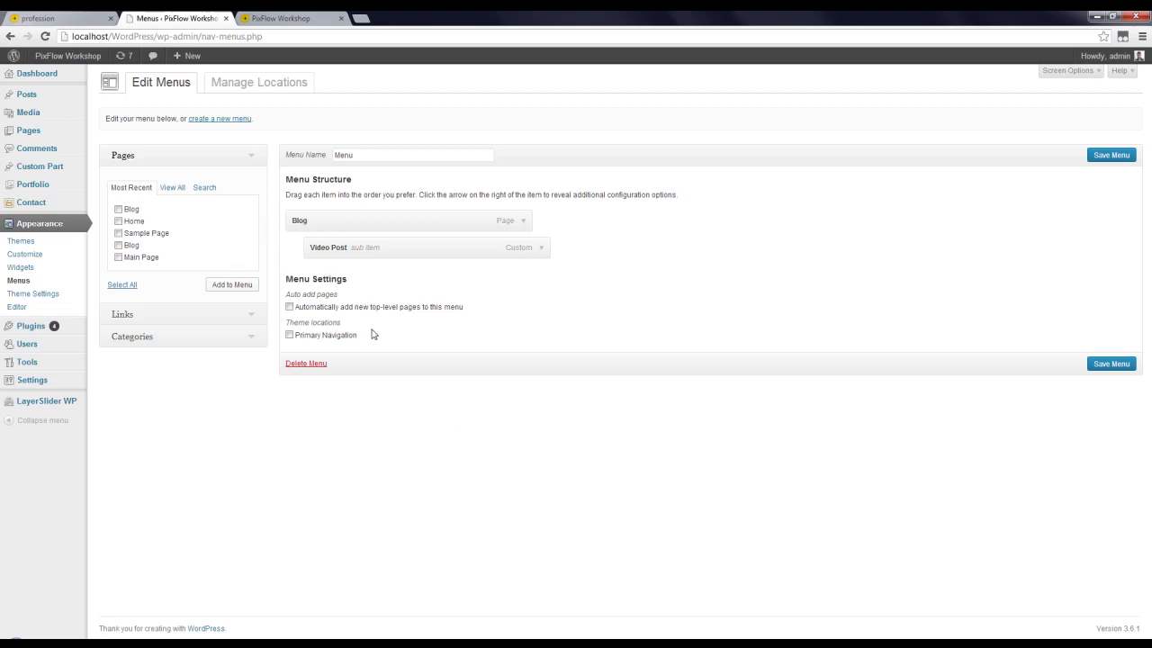
pyautogui.click(290, 334)
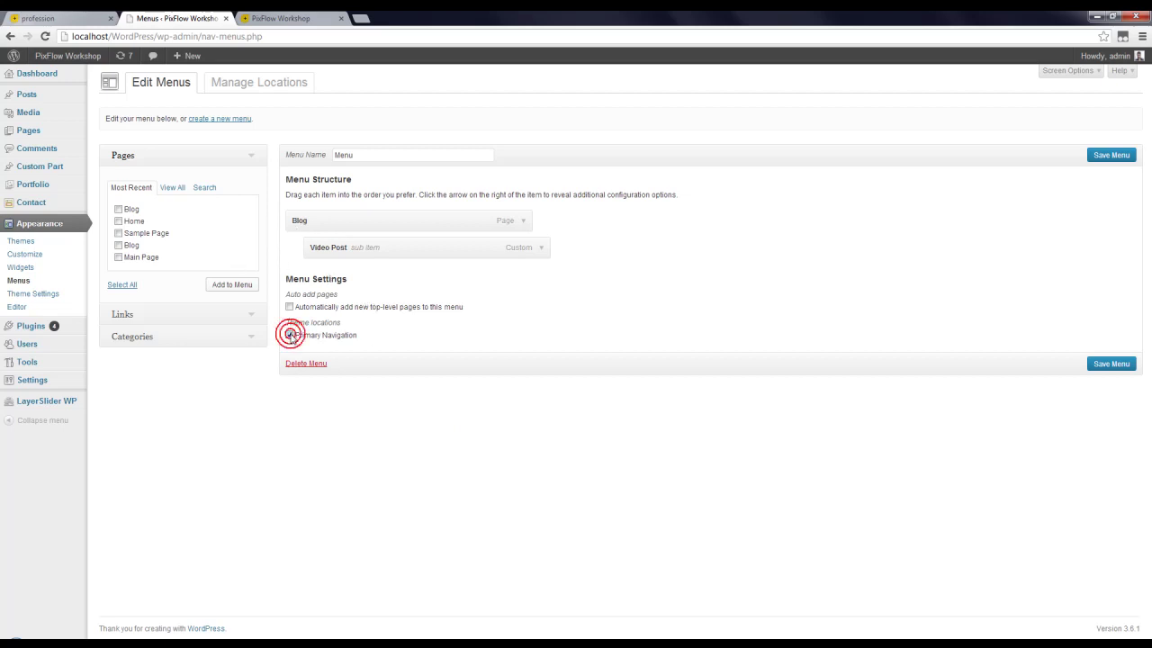
pyautogui.click(1111, 365)
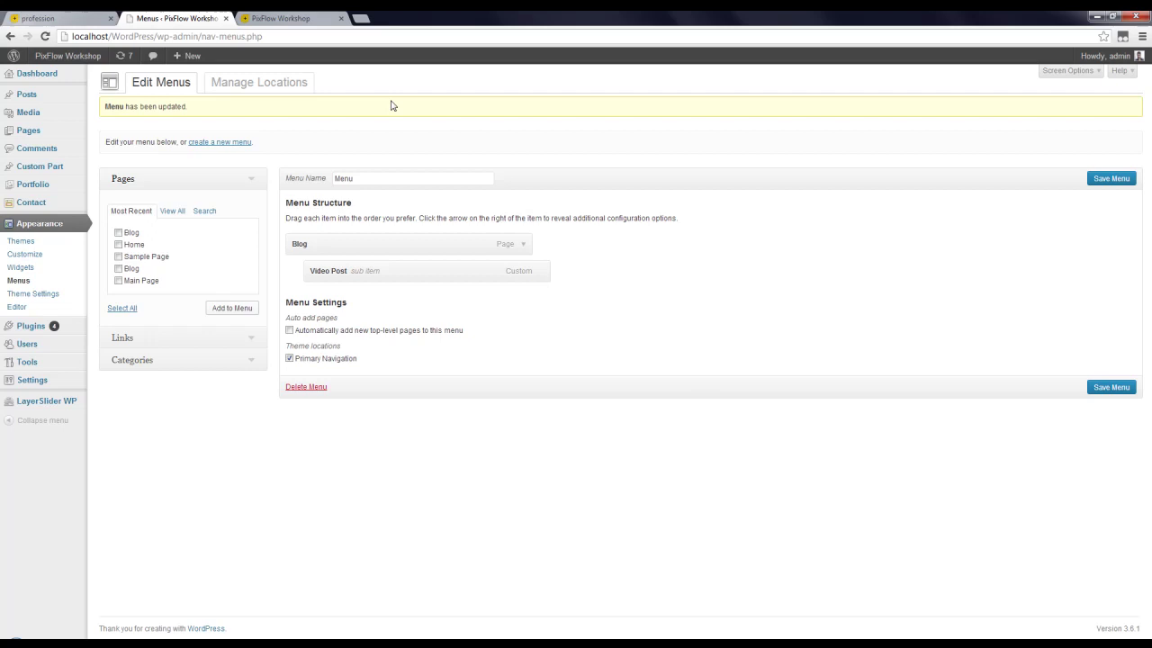
pyautogui.click(283, 18)
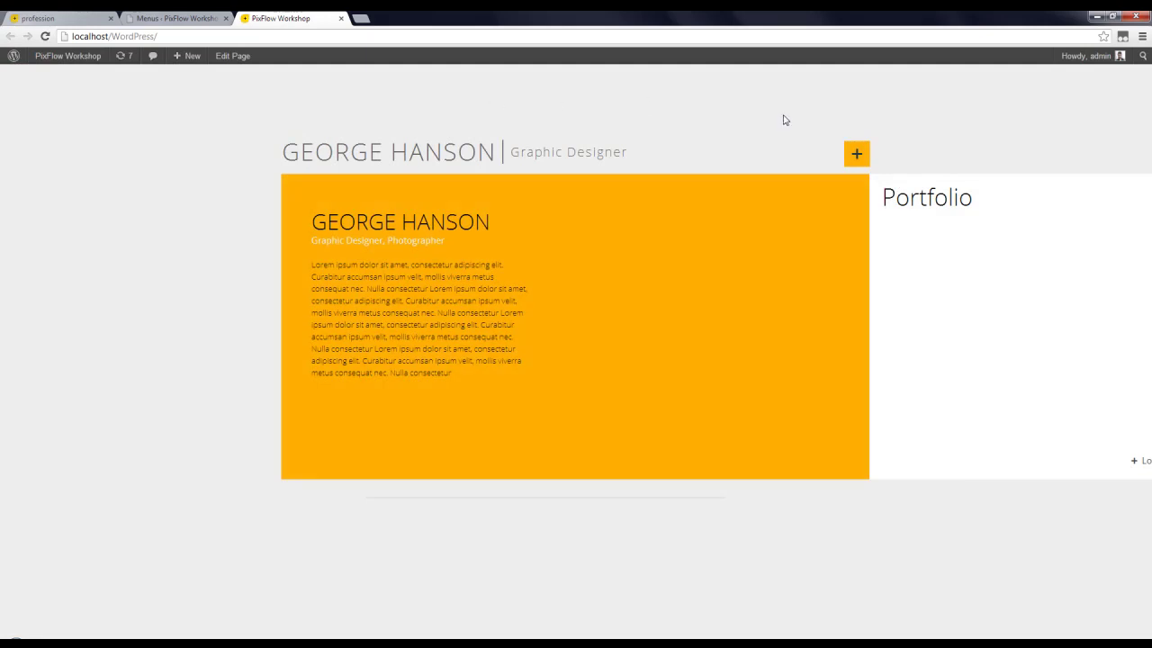
pyautogui.click(852, 160)
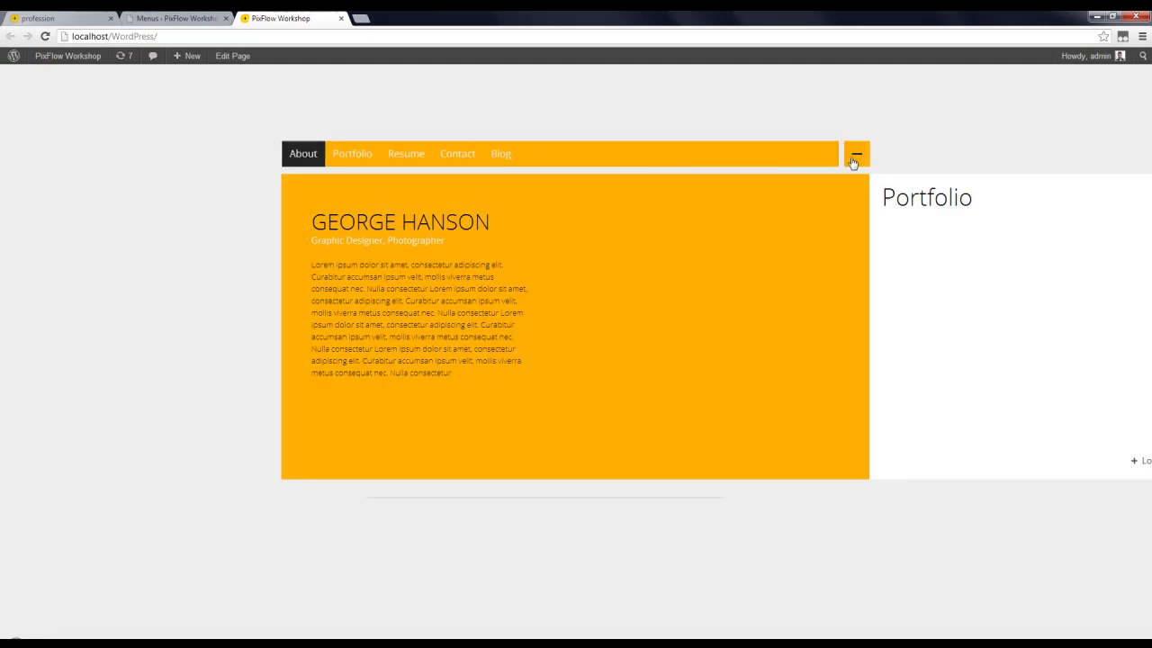